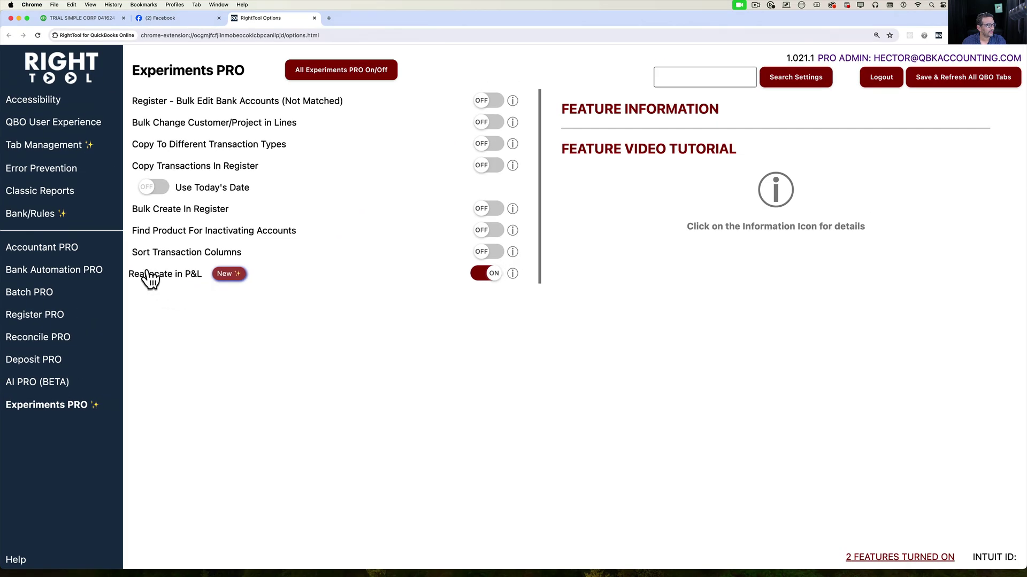
Show the Batch PRO settings page in RightTool Options.
{"action": "left_click", "coordinate": [24, 294]}
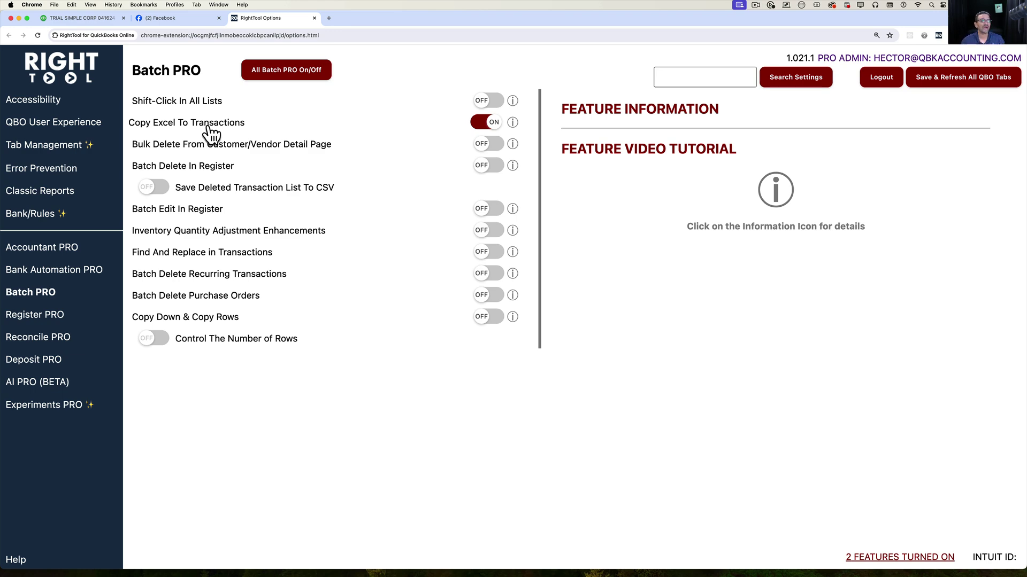
Switch to TRIAL SIMPLE CORP and review the 2024 Profit and Loss by Class columns.
{"action": "left_click", "coordinate": [89, 16]}
{"action": "scroll", "coordinate": [793, 233], "scroll_direction": "down", "scroll_amount": 3}
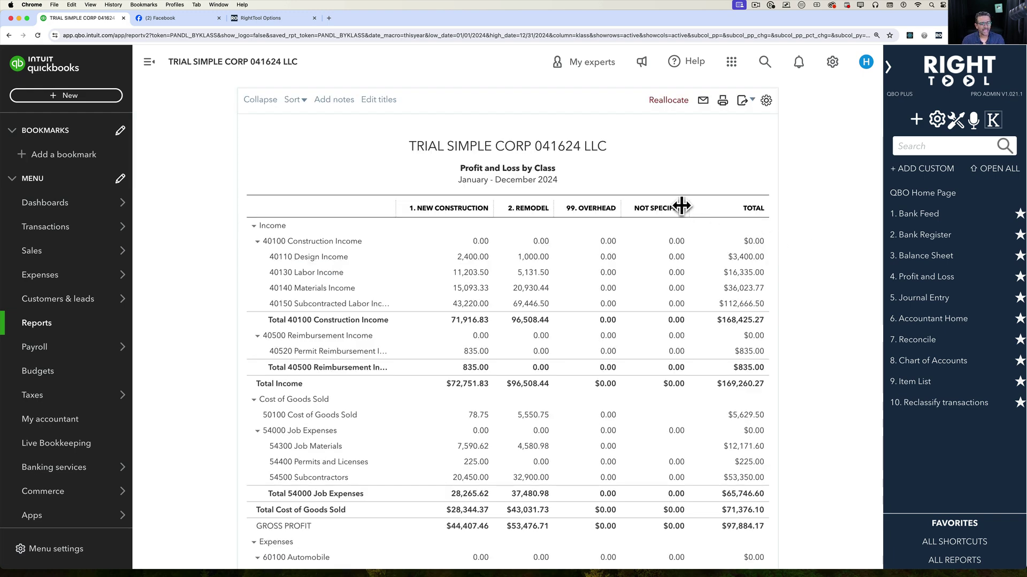
{"action": "scroll", "coordinate": [681, 206], "scroll_direction": "down", "scroll_amount": 2}
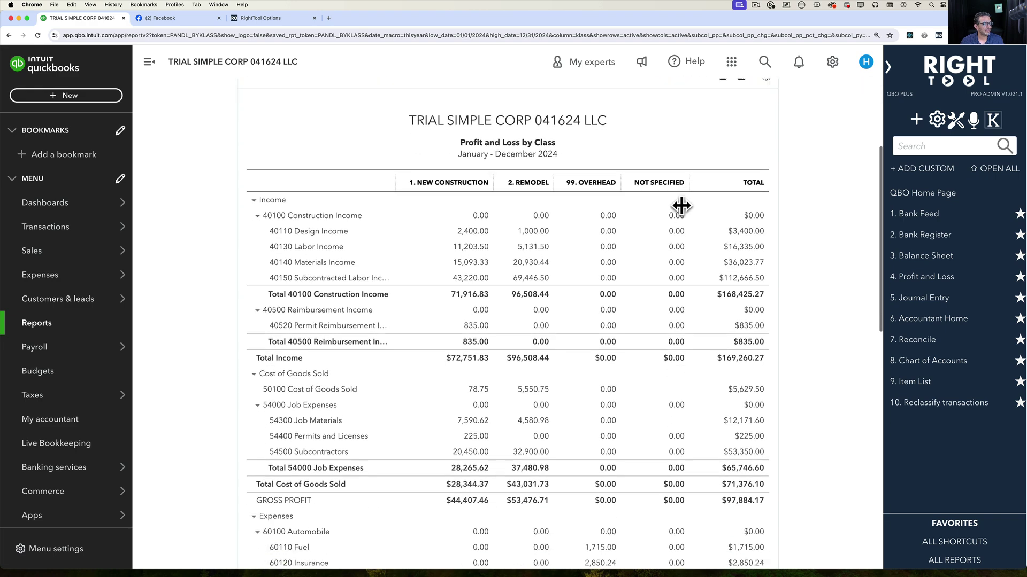
{"action": "scroll", "coordinate": [678, 330], "scroll_direction": "down", "scroll_amount": 3}
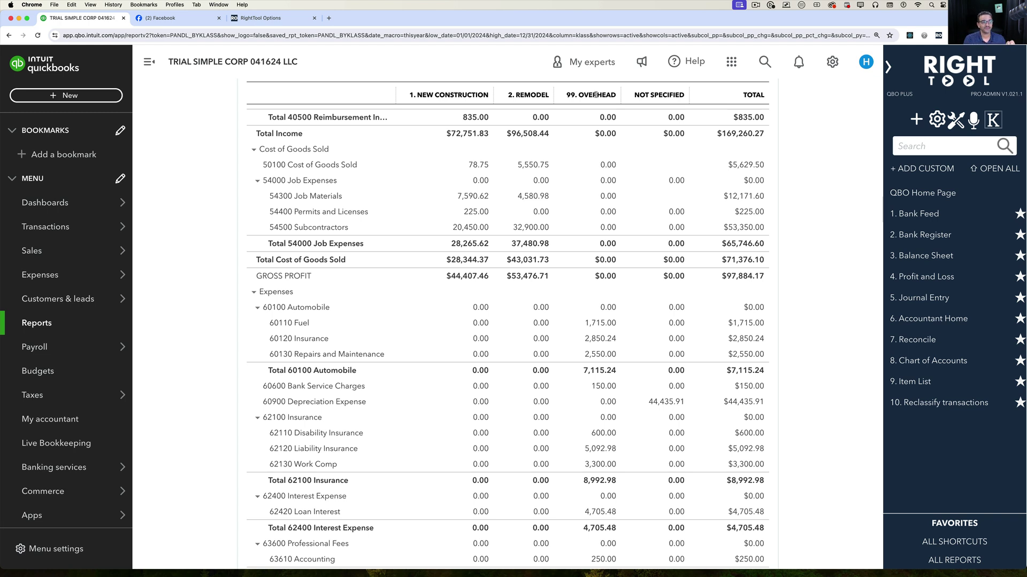
{"action": "scroll", "coordinate": [595, 94], "scroll_direction": "up", "scroll_amount": 1}
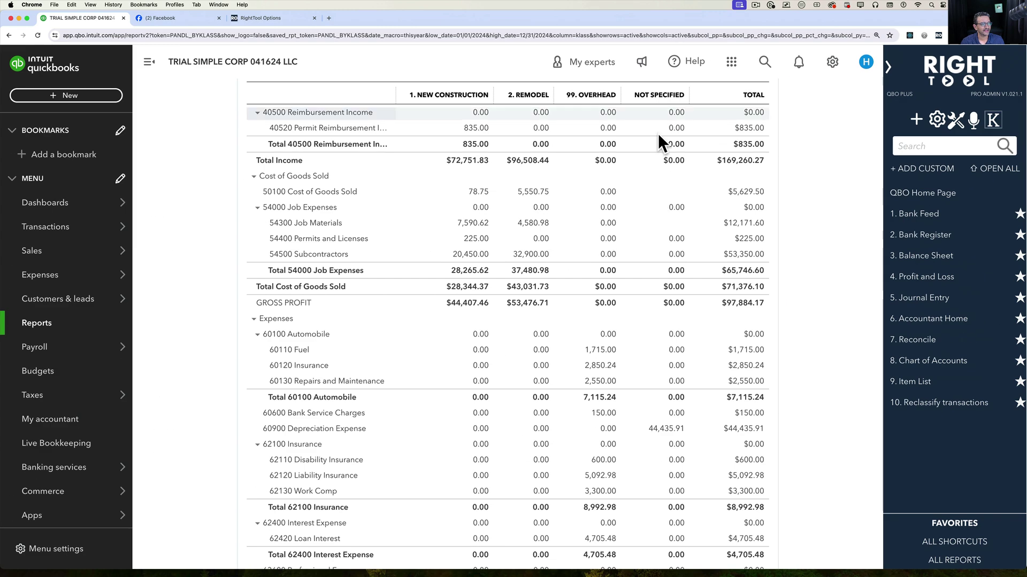
{"action": "scroll", "coordinate": [659, 361], "scroll_direction": "down", "scroll_amount": 4}
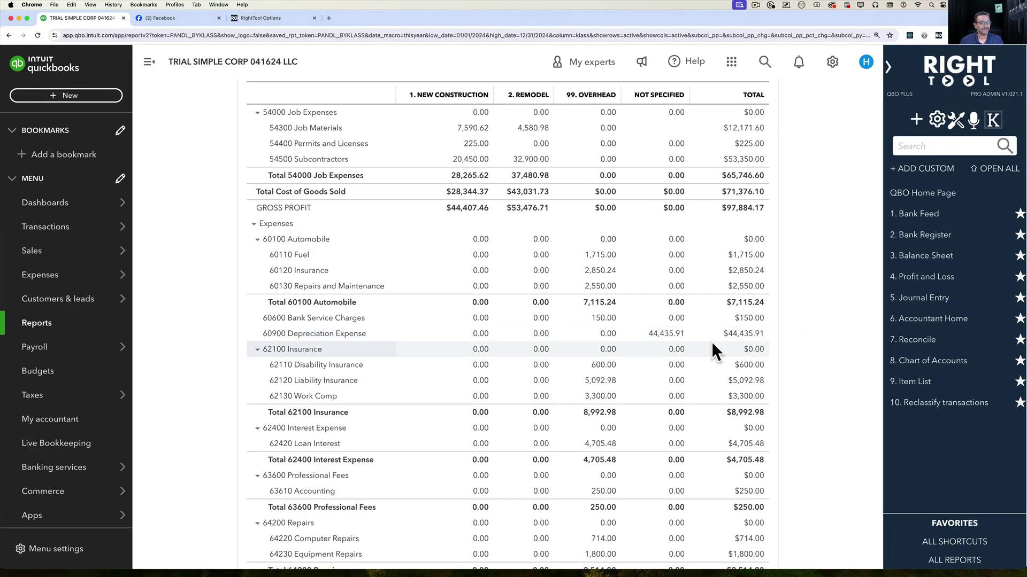
{"action": "scroll", "coordinate": [695, 332], "scroll_direction": "up", "scroll_amount": 10}
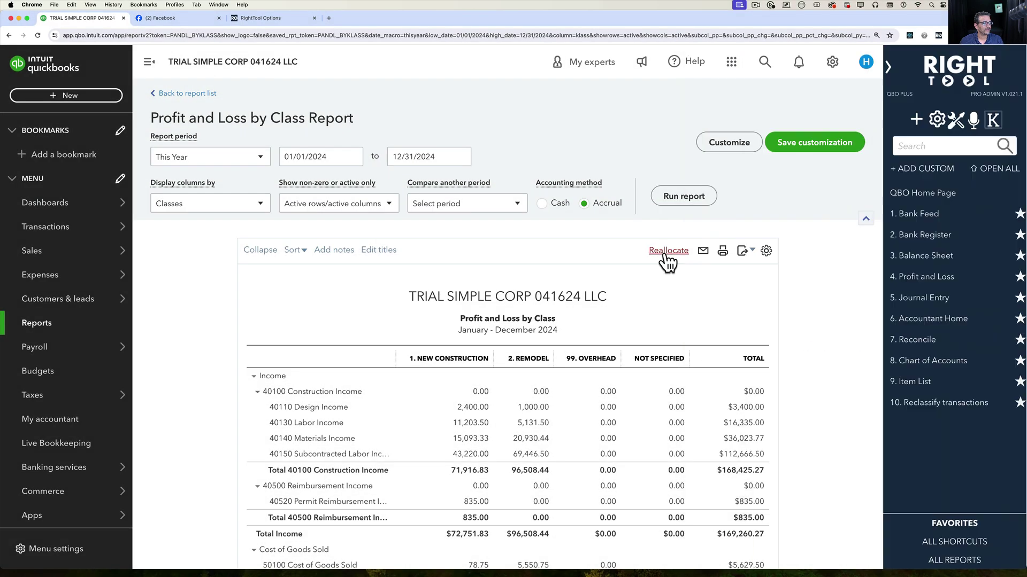
Start reallocating the Not Specified 44,435.91 of 60900 Depreciation Expense for 2024.
{"action": "left_click", "coordinate": [666, 253]}
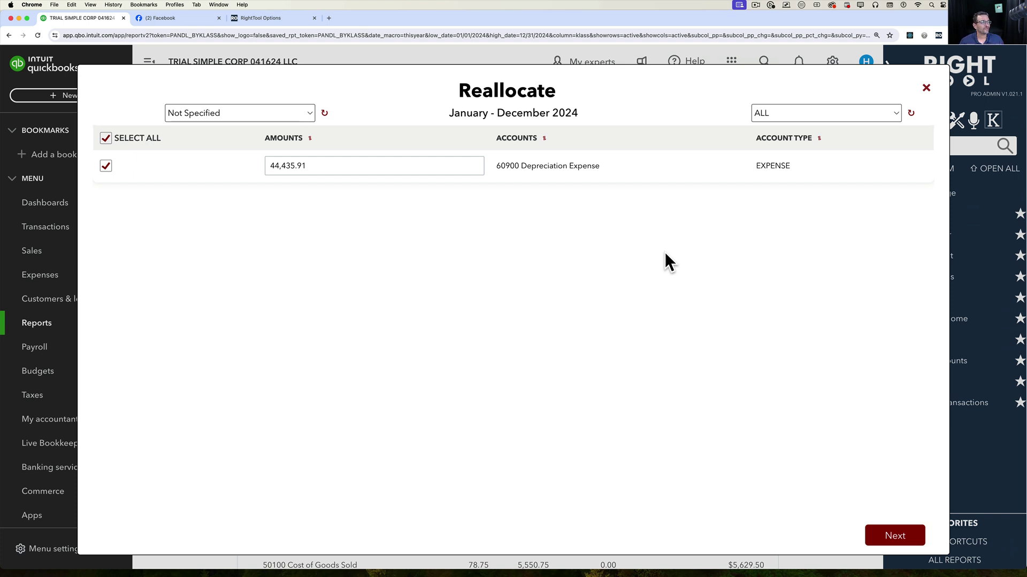
{"action": "left_click", "coordinate": [213, 113]}
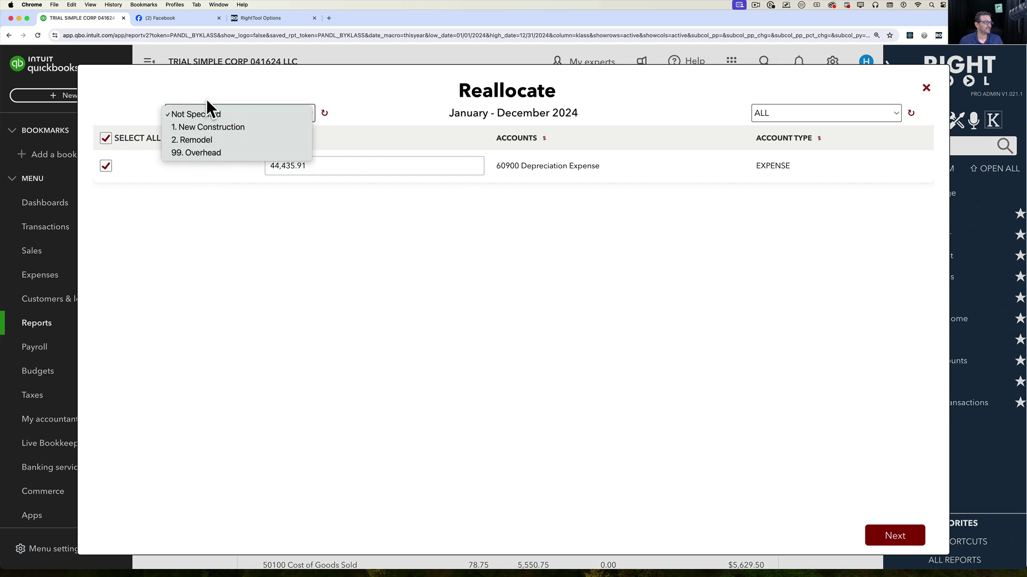
{"action": "left_click", "coordinate": [182, 114]}
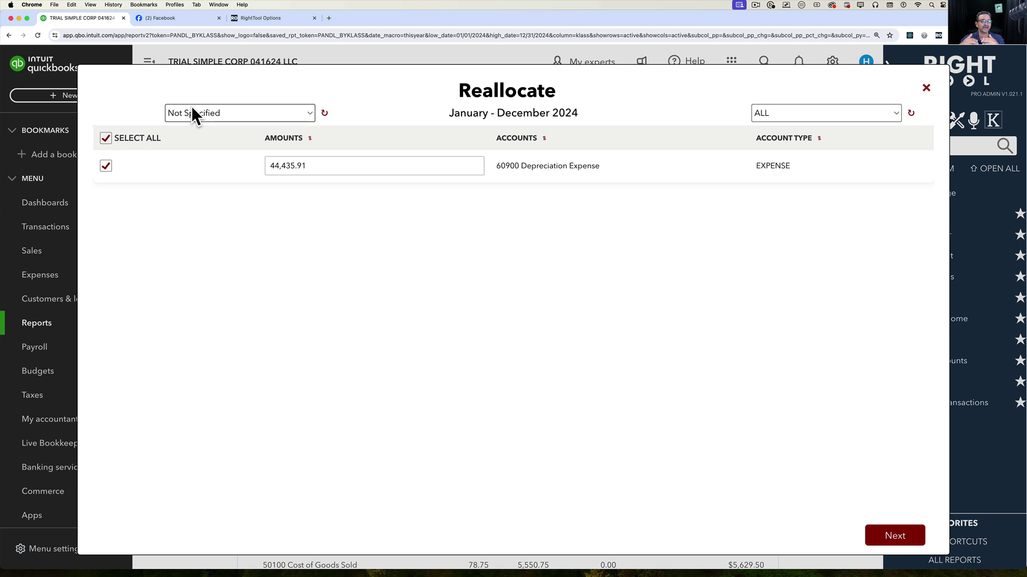
{"action": "left_click", "coordinate": [314, 168]}
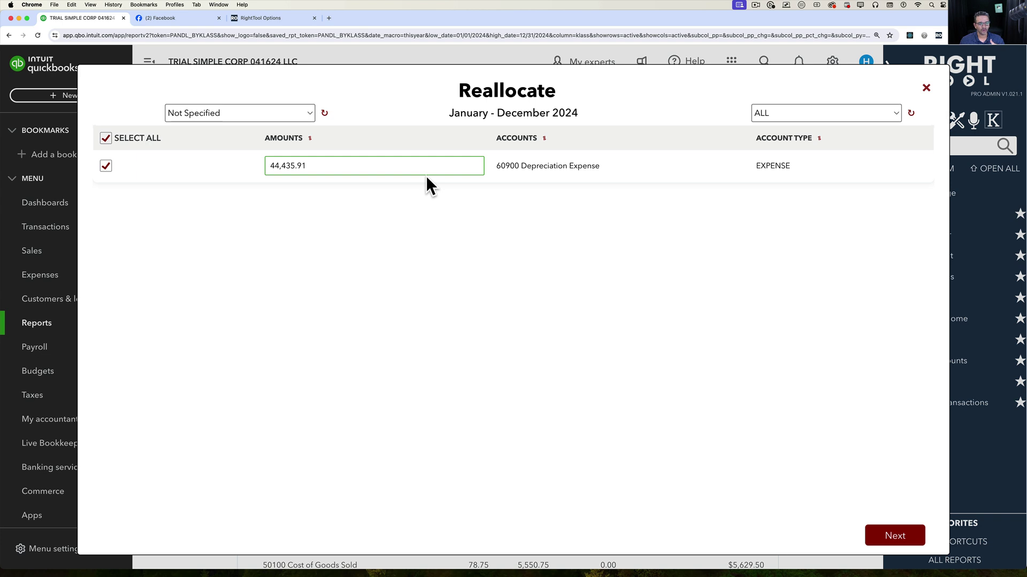
Remove 99. Overhead and split depreciation evenly, 50% each to New Construction and Remodel.
{"action": "left_click", "coordinate": [894, 535]}
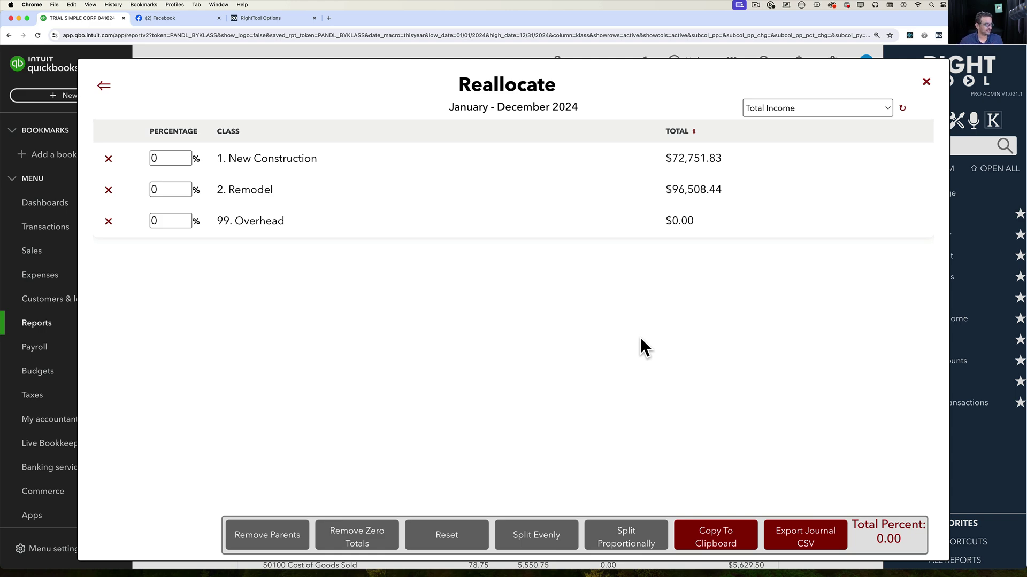
{"action": "left_click", "coordinate": [105, 89]}
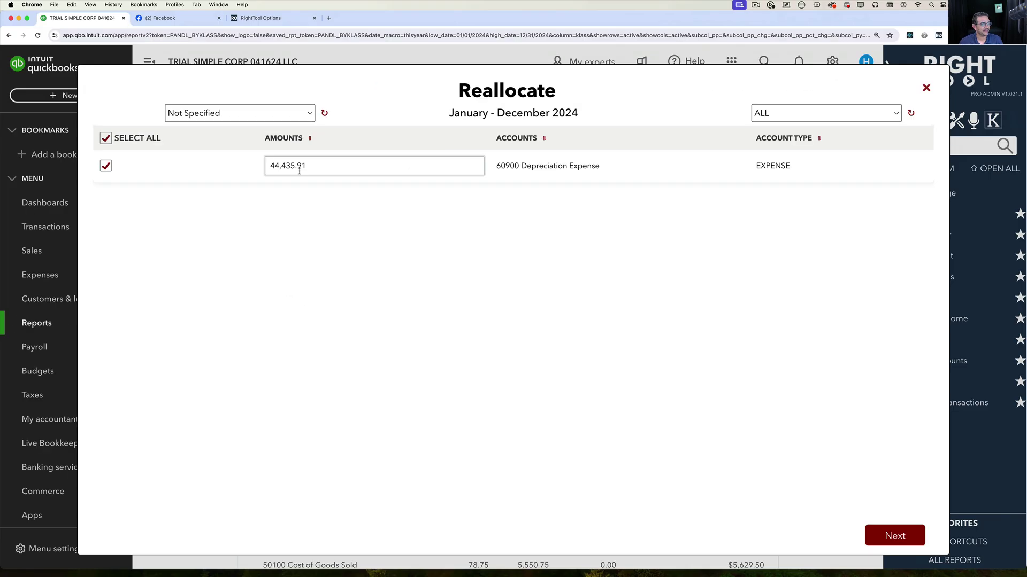
{"action": "left_click", "coordinate": [894, 535]}
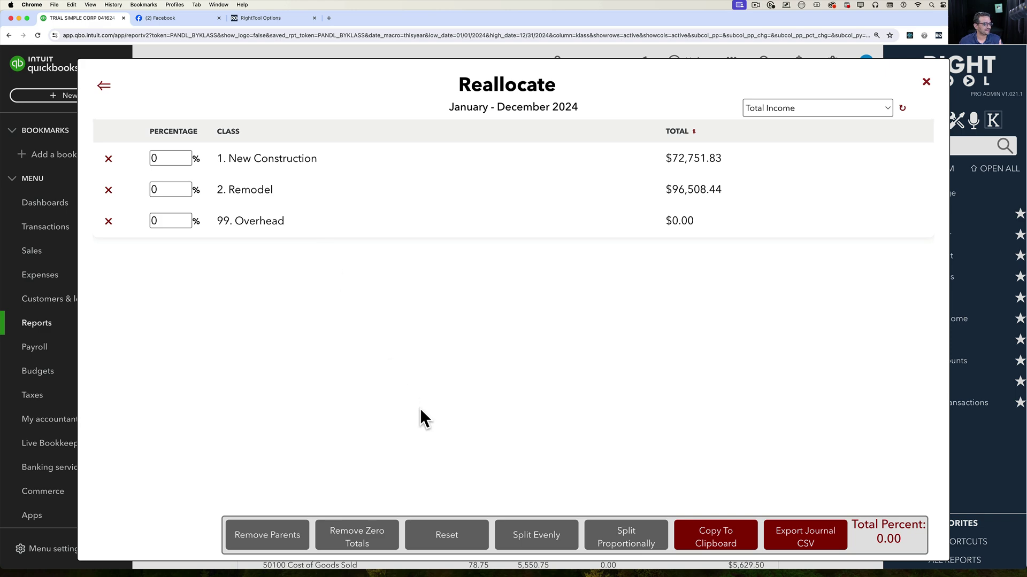
{"action": "left_click", "coordinate": [545, 542]}
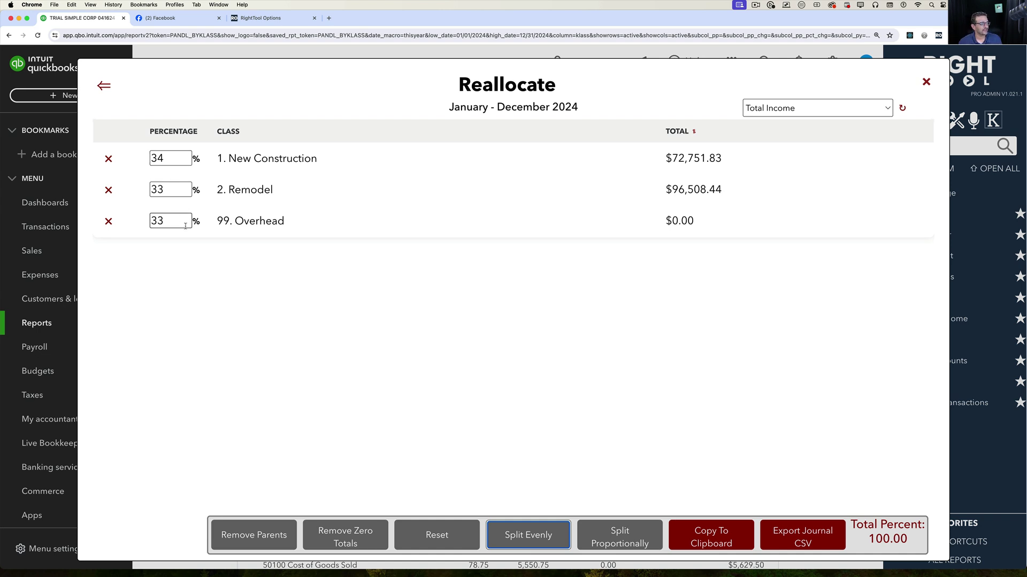
{"action": "left_click", "coordinate": [108, 221]}
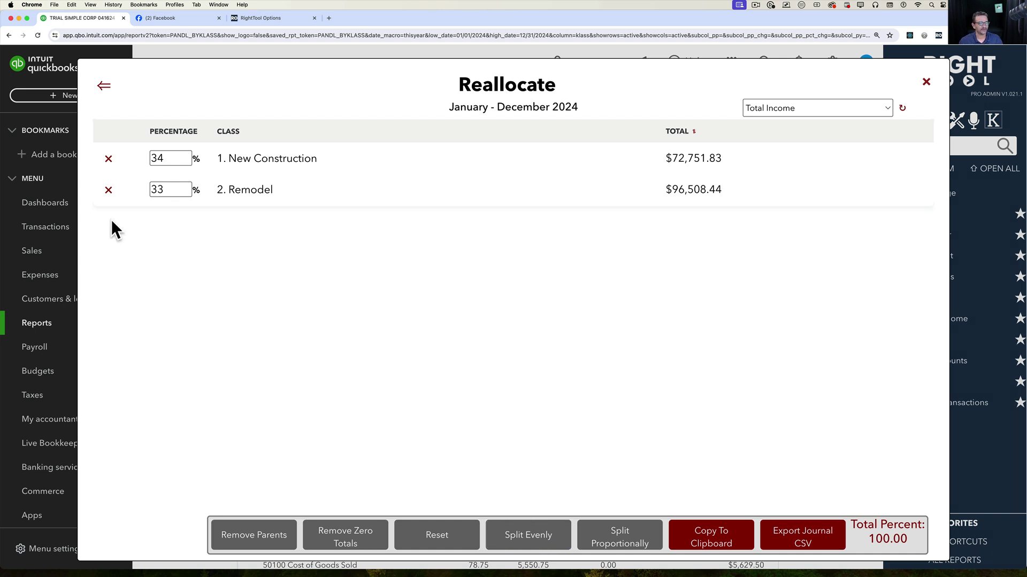
{"action": "left_click", "coordinate": [526, 536]}
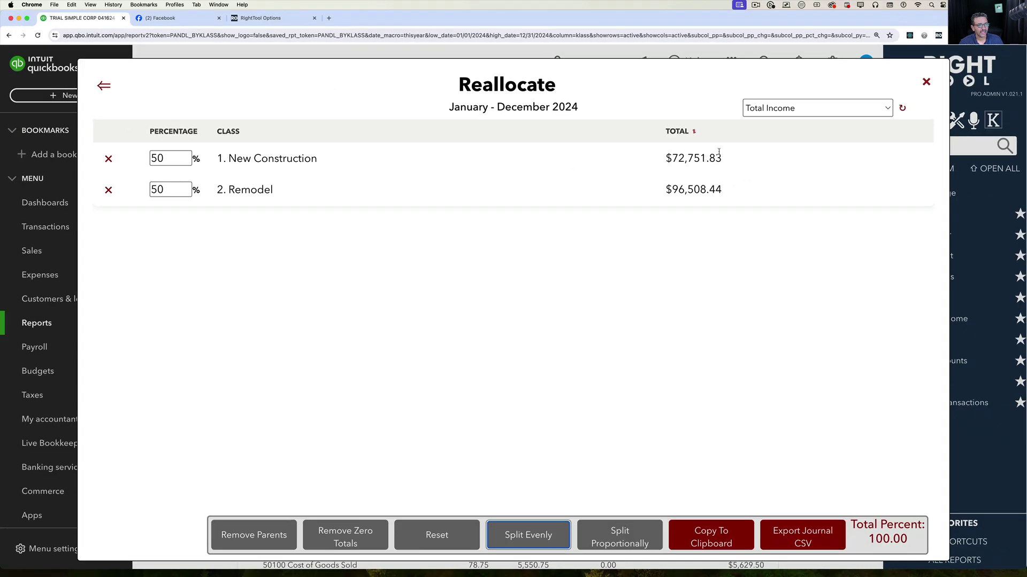
{"action": "left_click", "coordinate": [796, 108]}
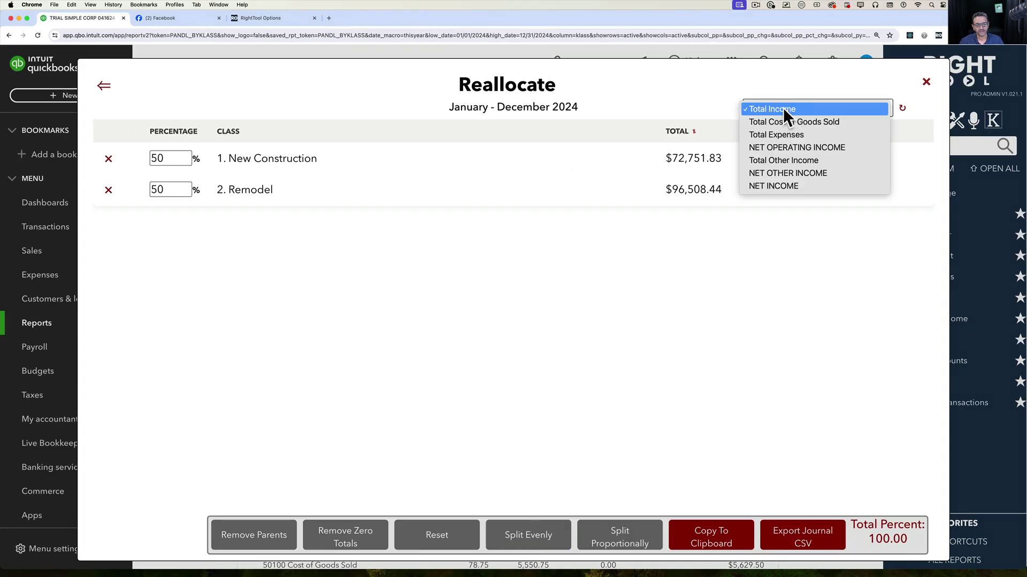
Keep the Total Income basis and split the percentages proportionally to class income.
{"action": "left_click", "coordinate": [771, 133]}
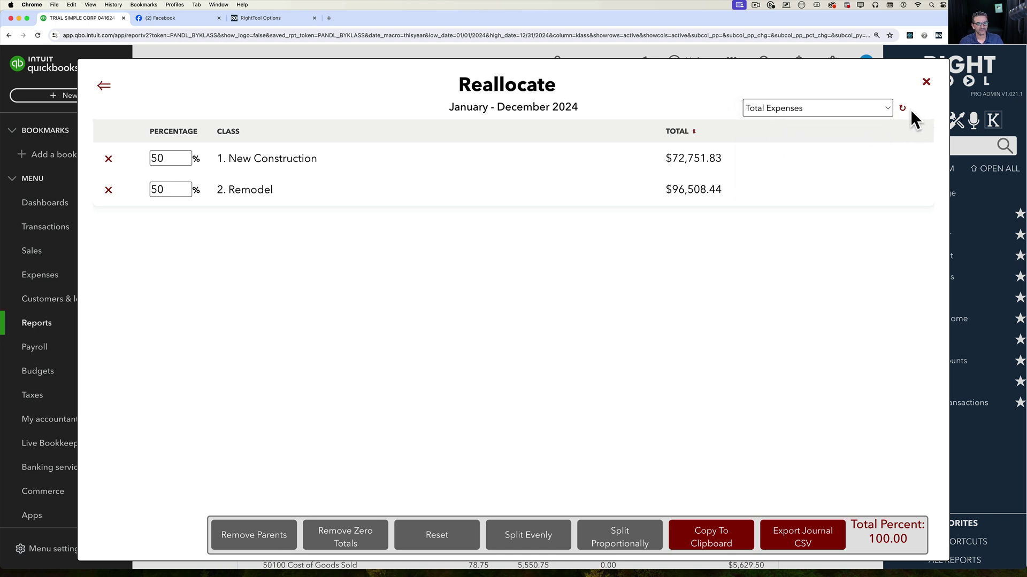
{"action": "left_click", "coordinate": [787, 108]}
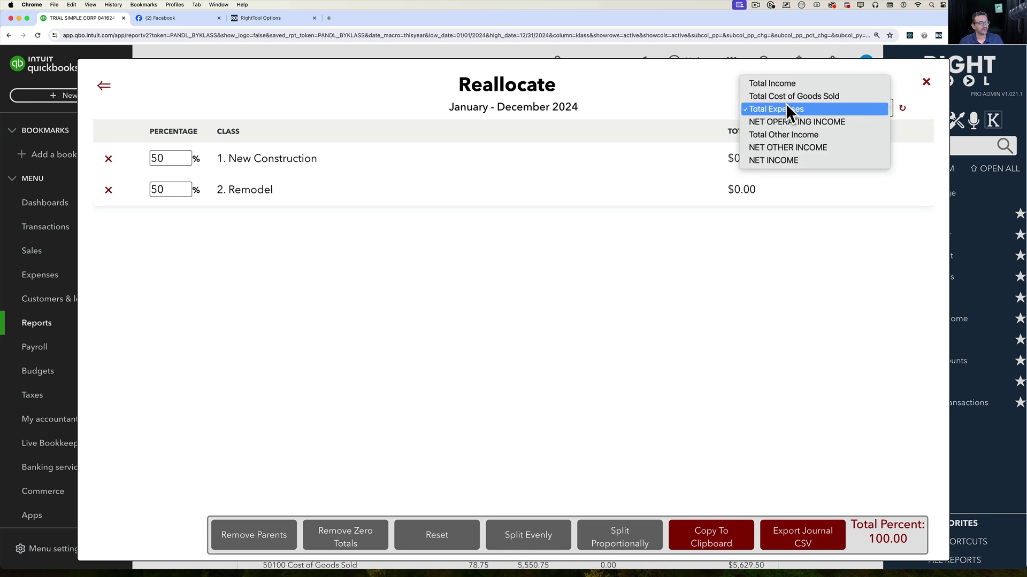
{"action": "left_click", "coordinate": [772, 84]}
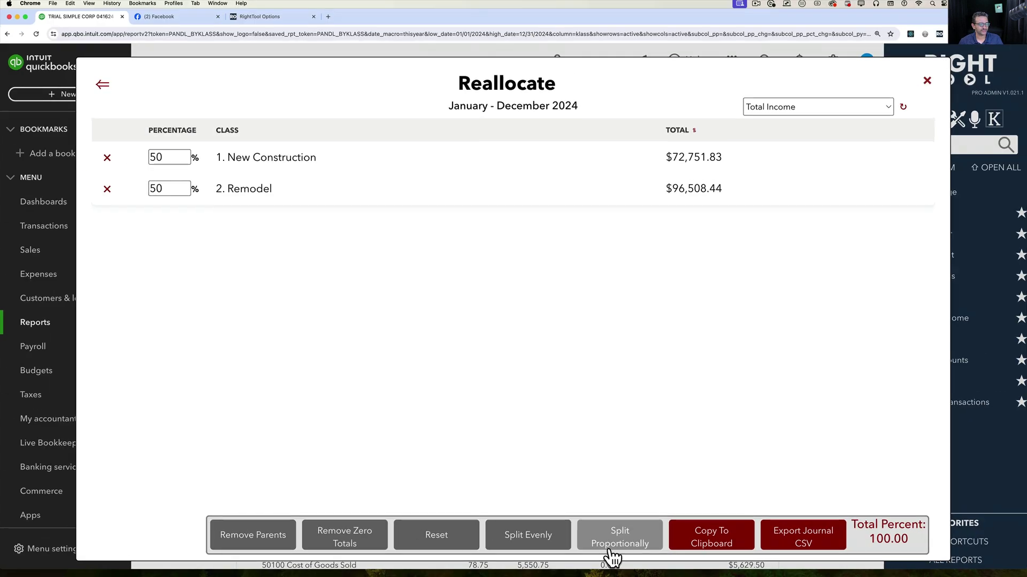
{"action": "left_click", "coordinate": [612, 556]}
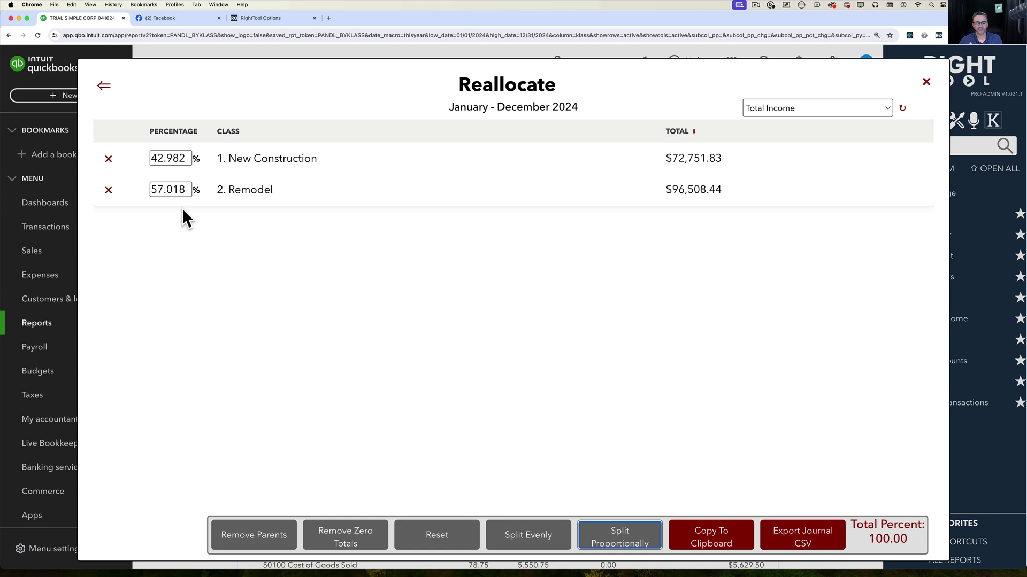
Manually set New Construction to 40% and Remodel to 60%.
{"action": "left_click", "coordinate": [169, 157]}
{"action": "left_click_drag", "start_coordinate": [182, 158], "coordinate": [158, 157]}
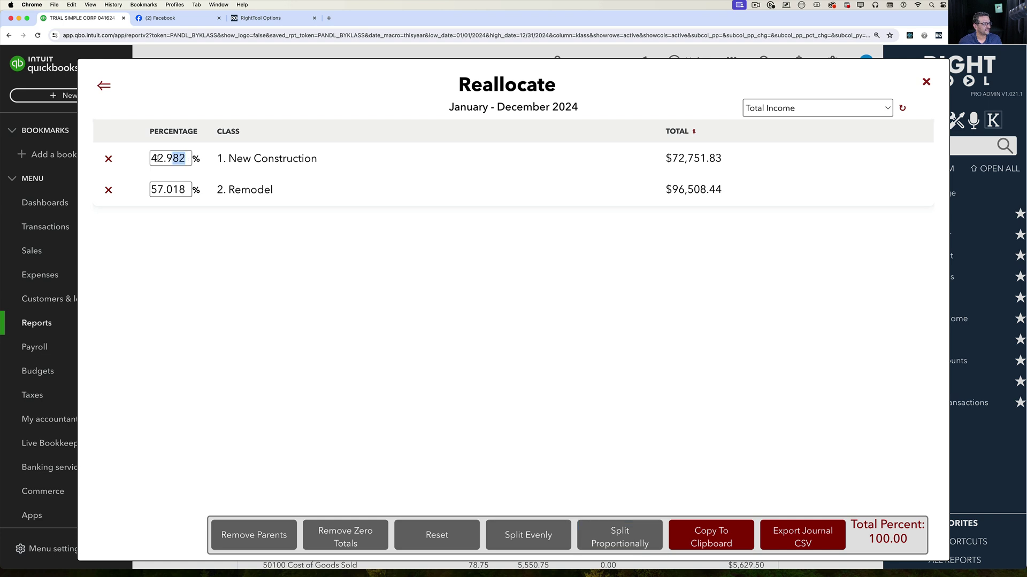
{"action": "type", "text": "40"}
{"action": "left_click", "coordinate": [185, 190]}
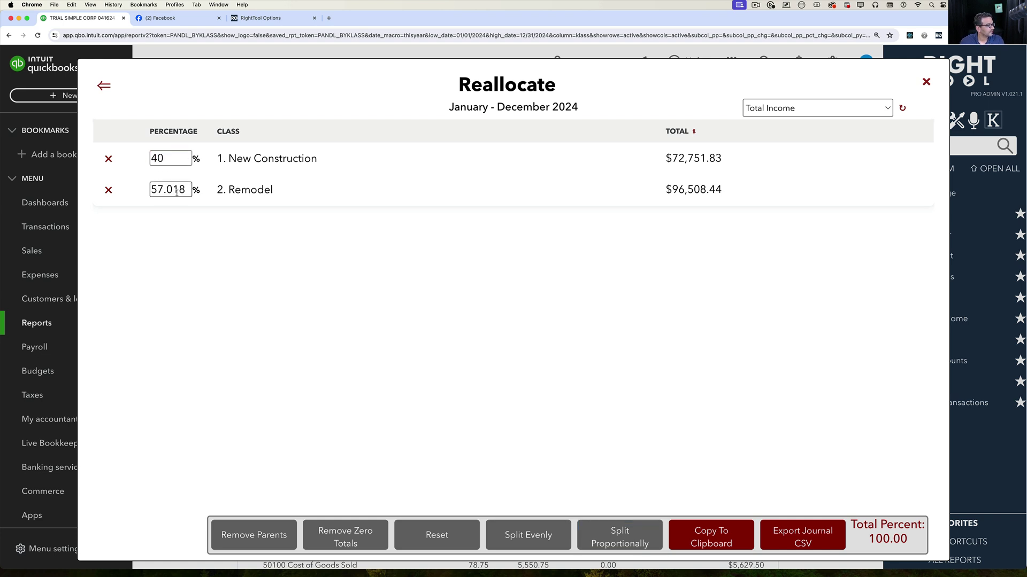
{"action": "left_click_drag", "start_coordinate": [185, 191], "coordinate": [145, 191]}
{"action": "type", "text": "60"}
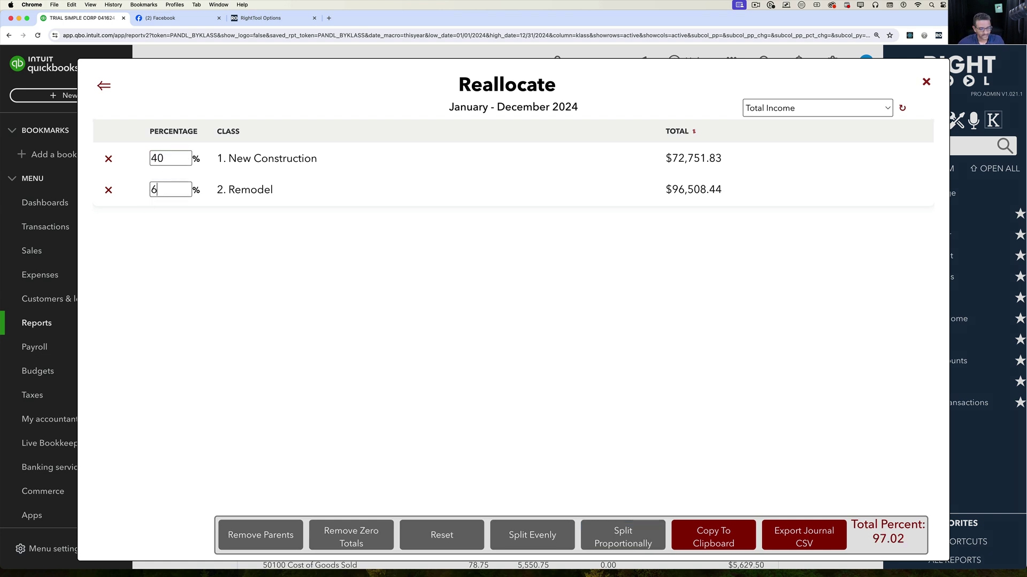
{"action": "left_click", "coordinate": [146, 158]}
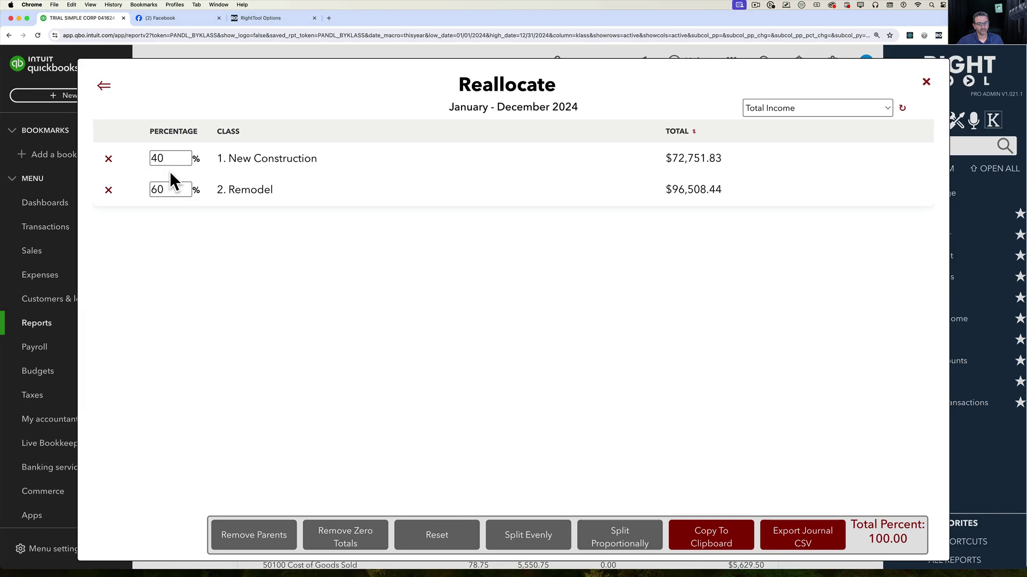
Restore the proportional 42.982% / 57.018% split and export it as a journal CSV.
{"action": "left_click", "coordinate": [544, 539]}
{"action": "left_click", "coordinate": [646, 542]}
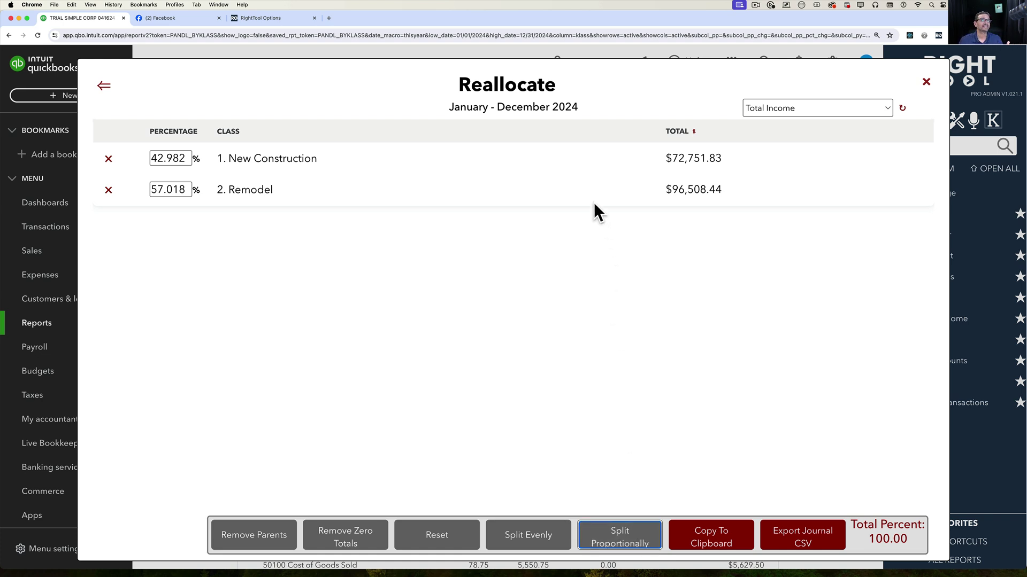
{"action": "left_click", "coordinate": [802, 545]}
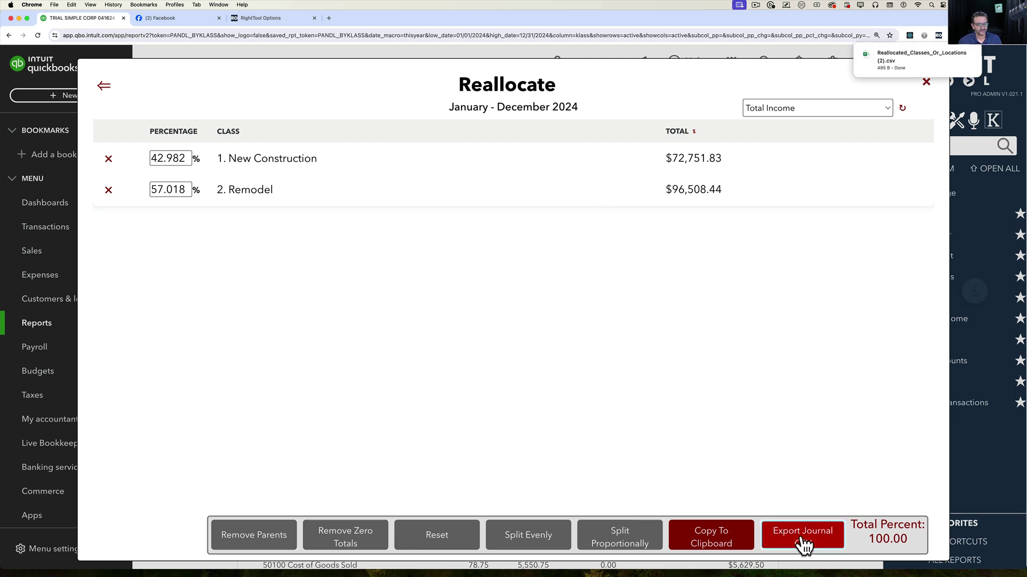
Open the exported journal CSV in Excel, check its 44,435.91 credit and two debits, then close it.
{"action": "left_click", "coordinate": [889, 50]}
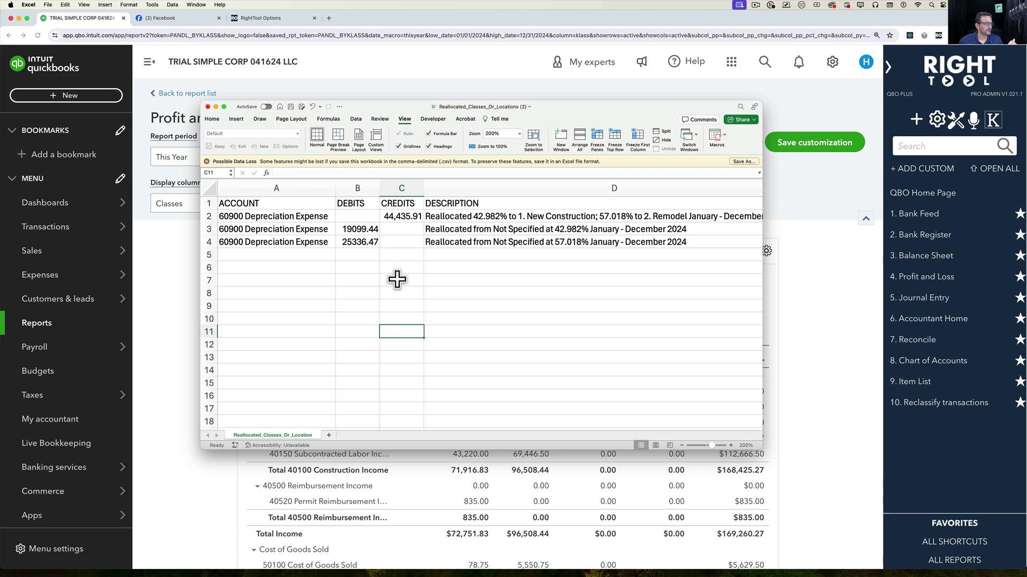
{"action": "left_click", "coordinate": [207, 108]}
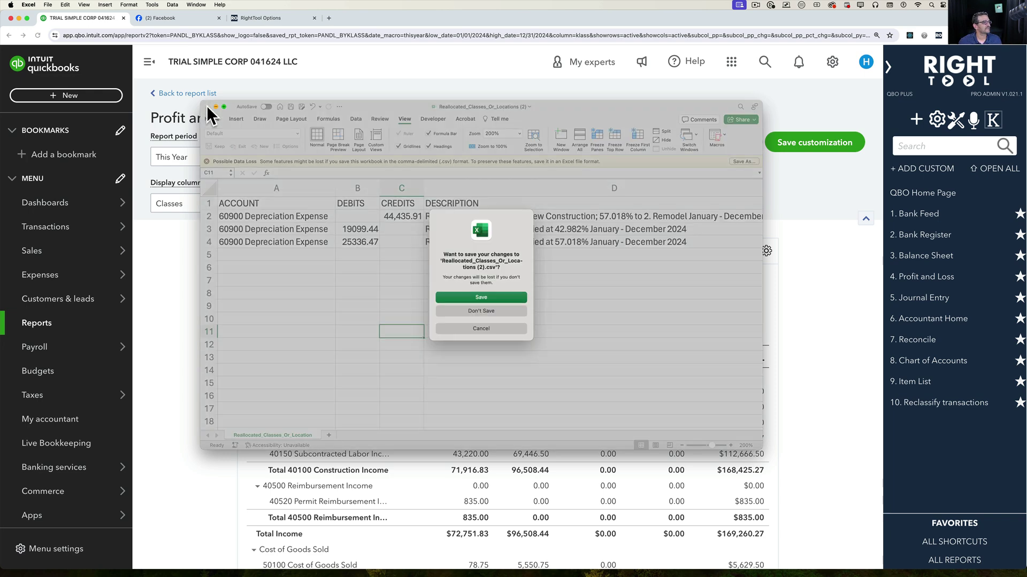
{"action": "left_click", "coordinate": [479, 309]}
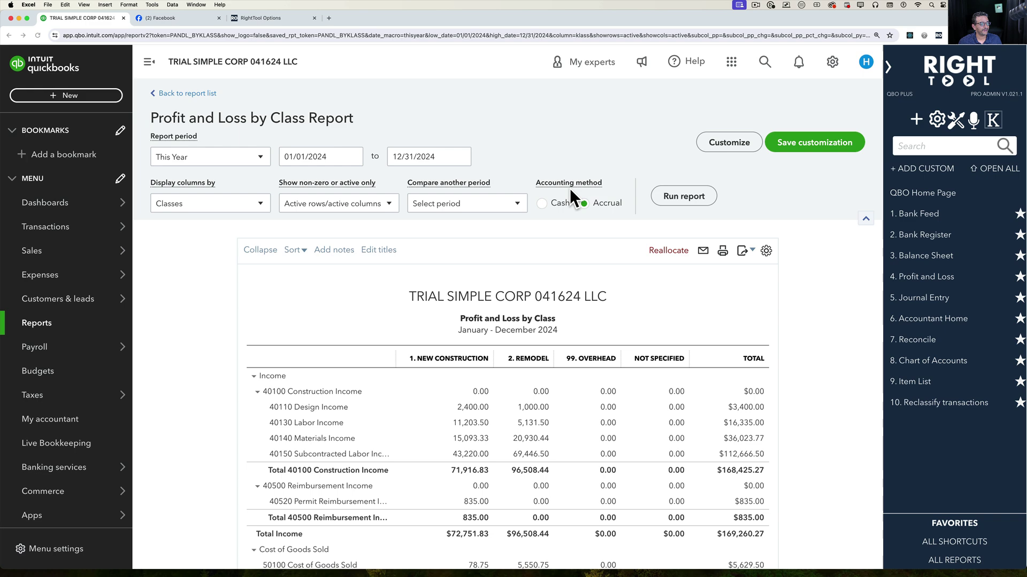
Copy a proportional depreciation reallocation to New Construction and Remodel, excluding 99. Overhead.
{"action": "left_click", "coordinate": [661, 250]}
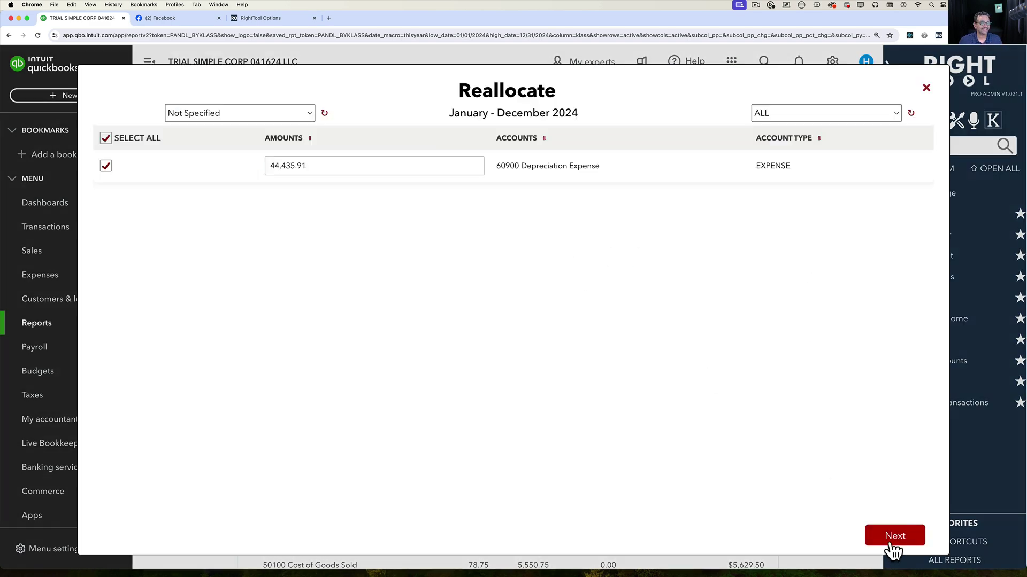
{"action": "left_click", "coordinate": [893, 549]}
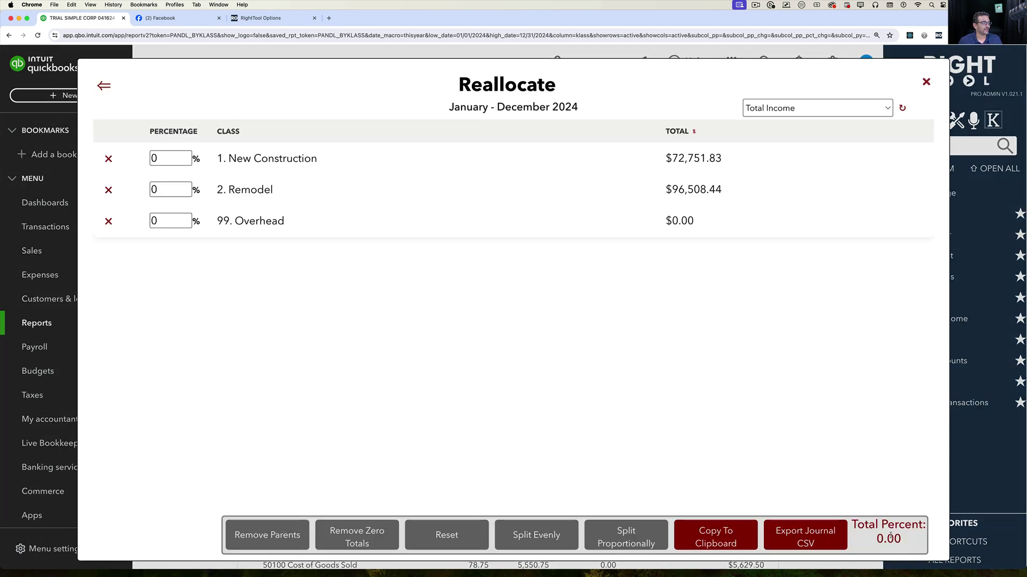
{"action": "left_click", "coordinate": [108, 221]}
{"action": "left_click", "coordinate": [623, 537]}
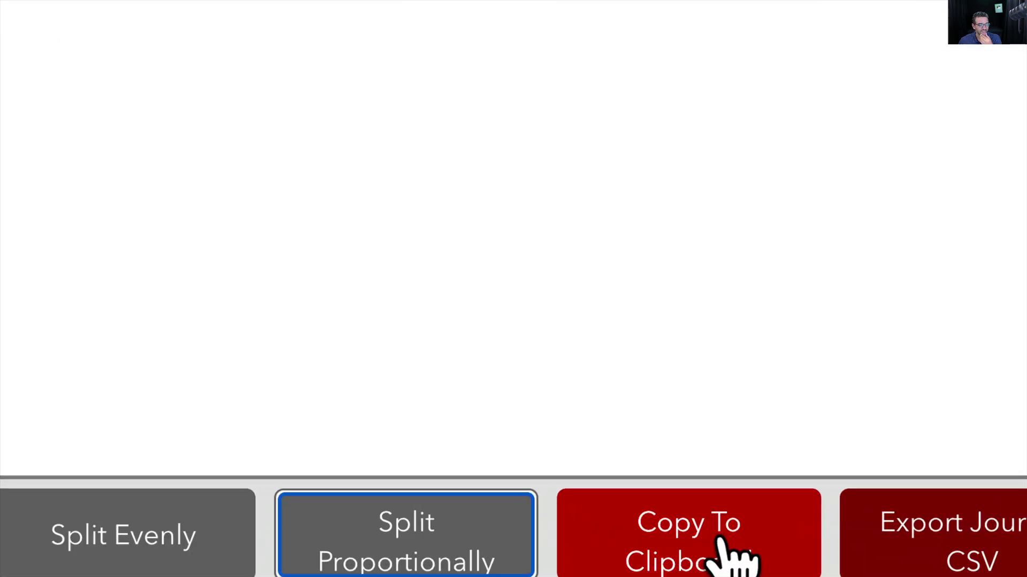
{"action": "left_click", "coordinate": [725, 544]}
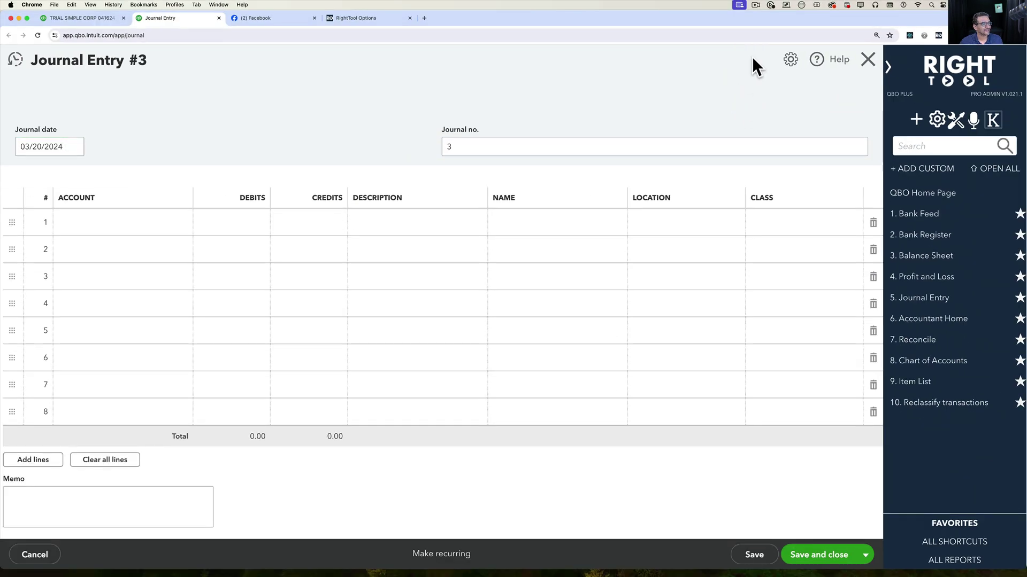
Paste the depreciation lines (19,099.44 and 25,336.47 against 44,435.91) into Journal Entry #3 and save it.
{"action": "left_click", "coordinate": [752, 56]}
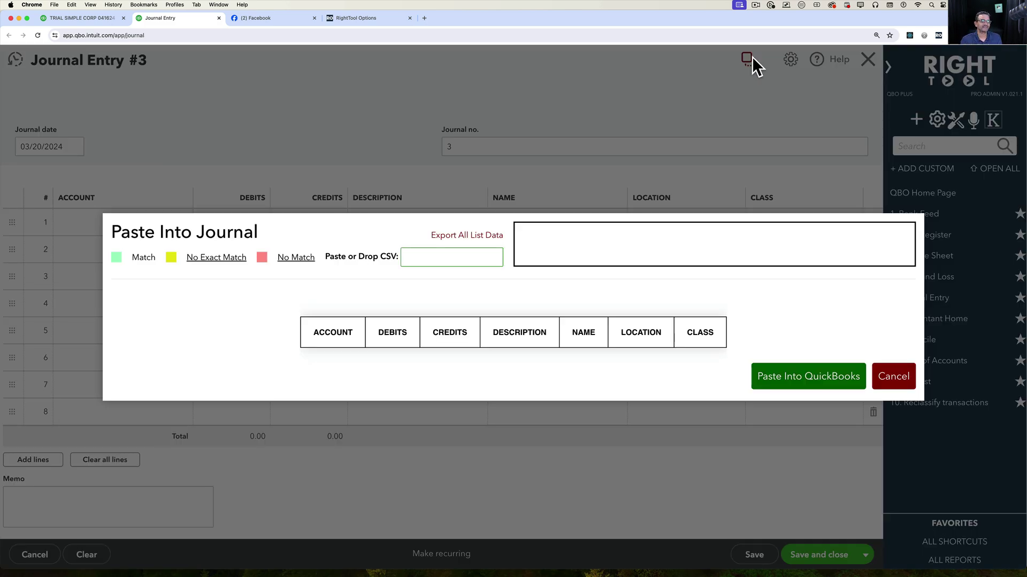
{"action": "right_click", "coordinate": [410, 255]}
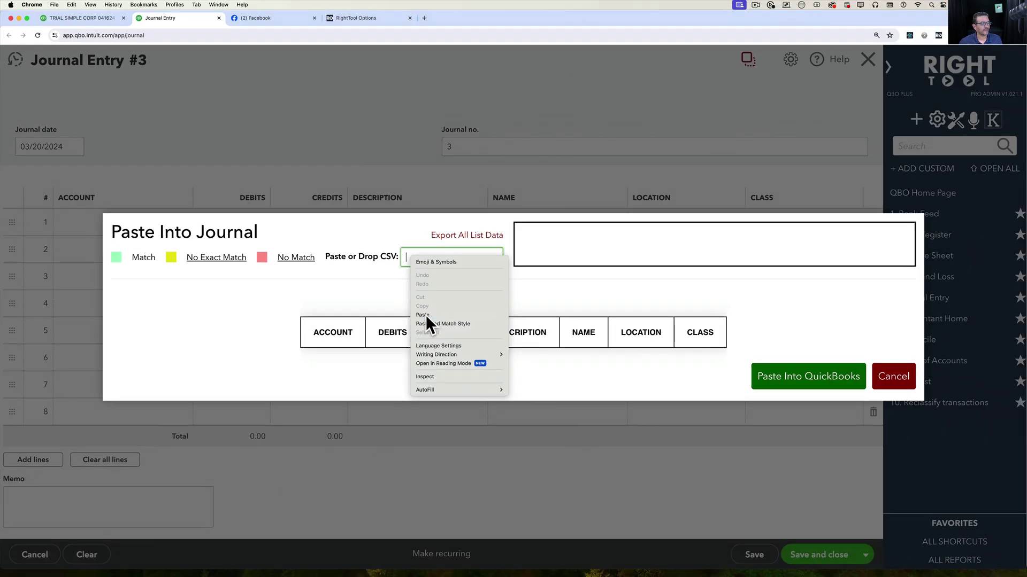
{"action": "left_click", "coordinate": [427, 315]}
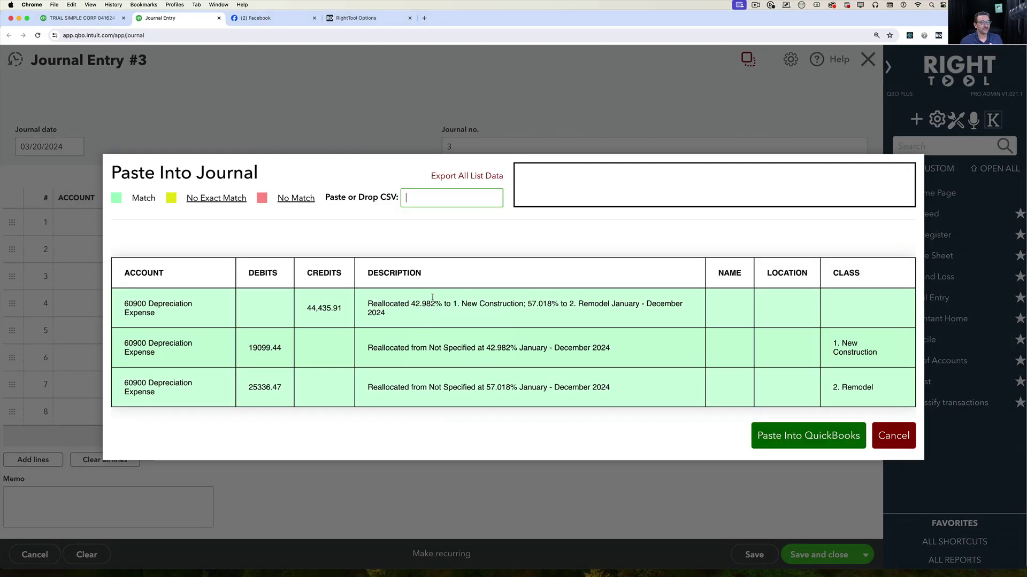
{"action": "left_click", "coordinate": [792, 446]}
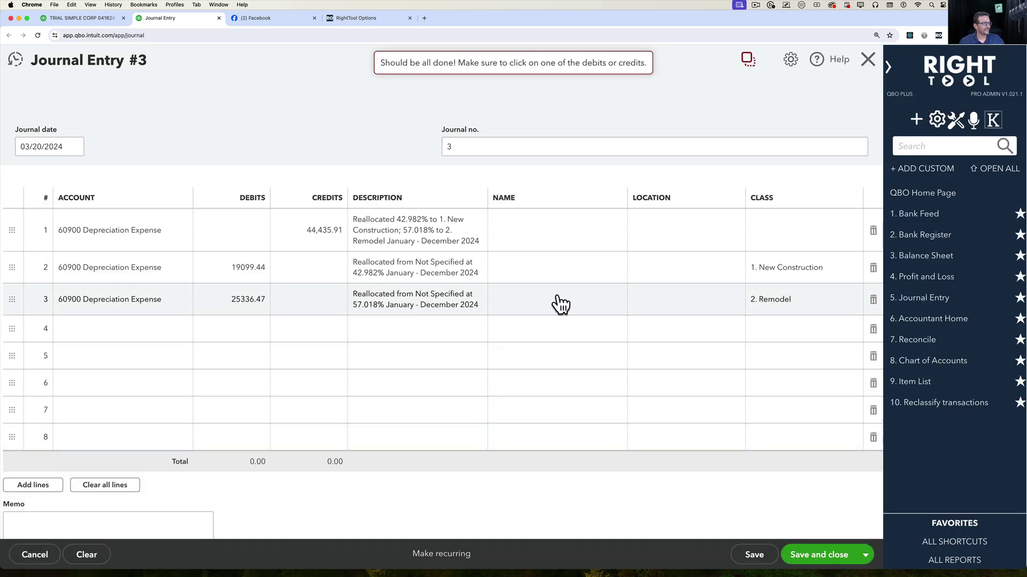
{"action": "left_click", "coordinate": [762, 557]}
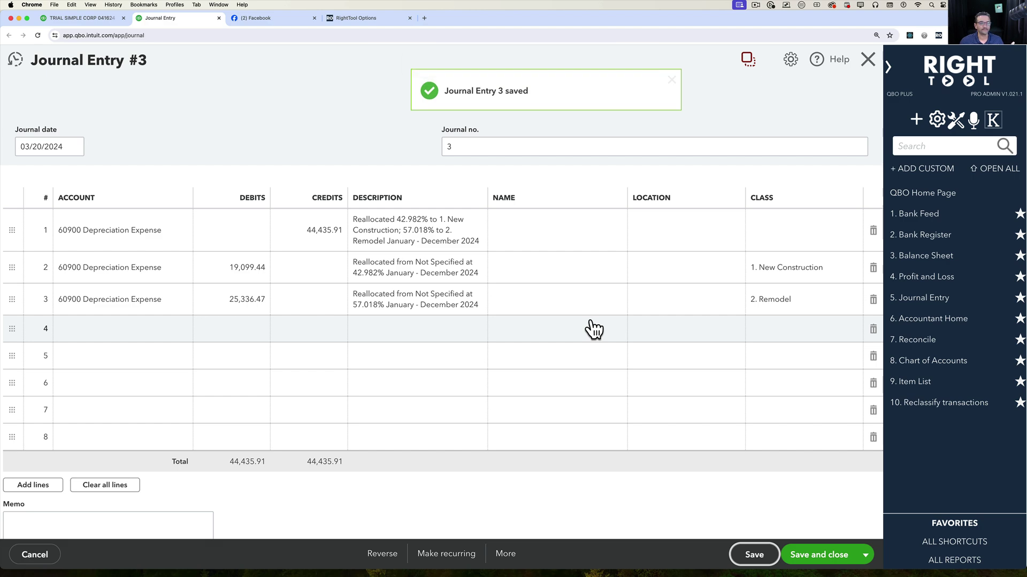
Return to the refreshed report and check depreciation now shows 19,099.44 New Construction and 25,336.47 Remodel.
{"action": "left_click", "coordinate": [83, 20]}
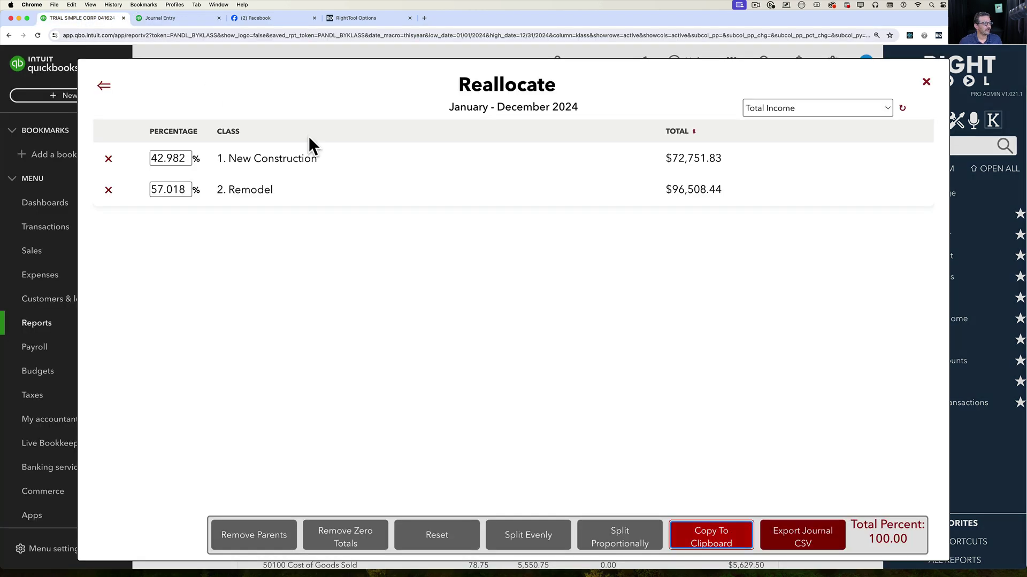
{"action": "left_click", "coordinate": [925, 82]}
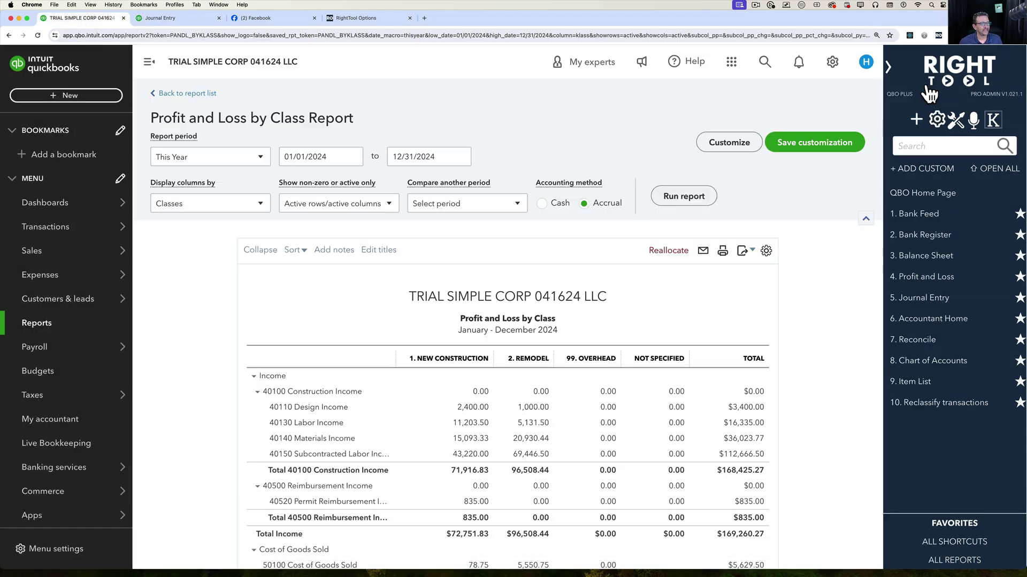
{"action": "scroll", "coordinate": [698, 396], "scroll_direction": "down", "scroll_amount": 7}
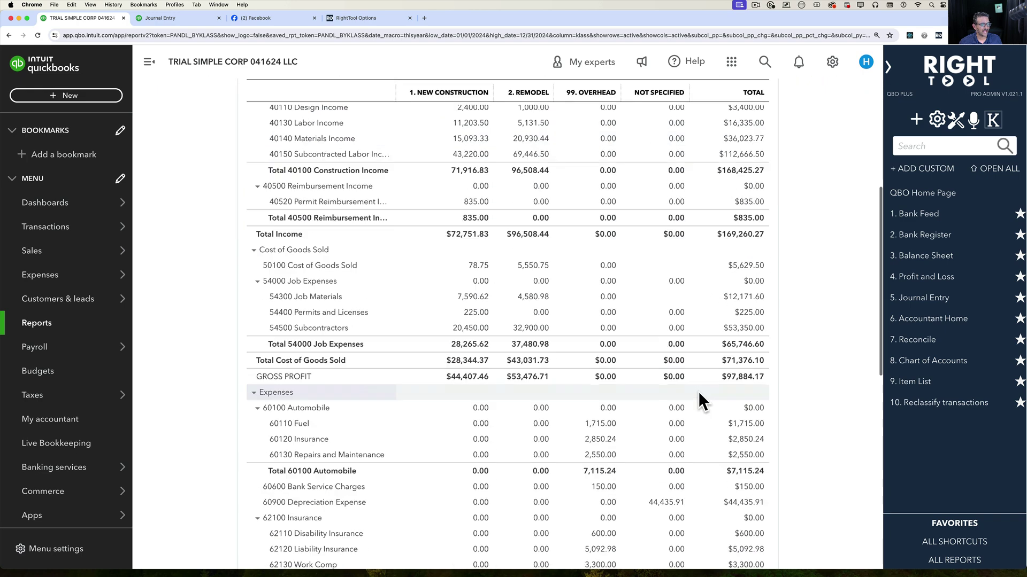
{"action": "scroll", "coordinate": [673, 471], "scroll_direction": "down", "scroll_amount": 1}
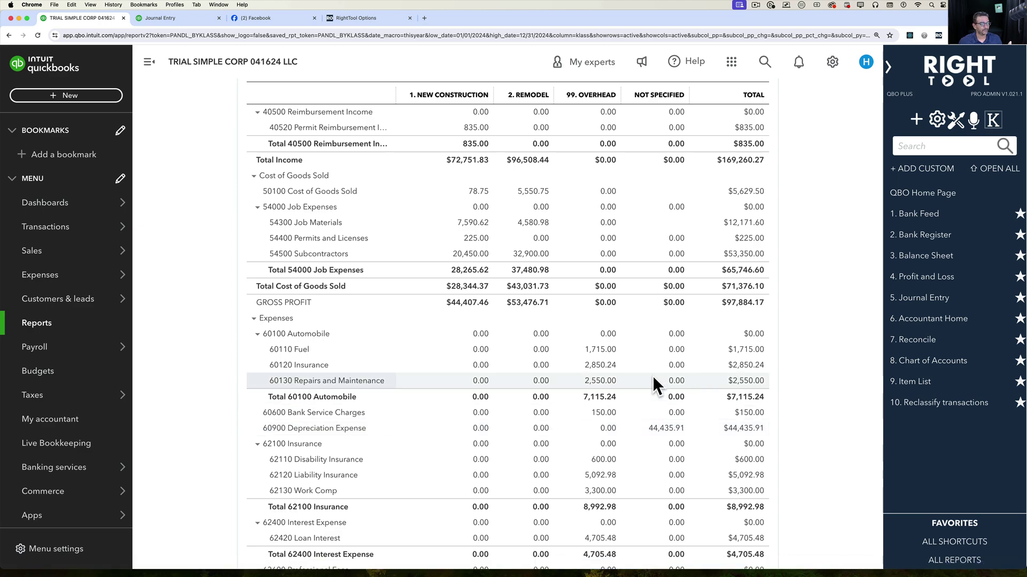
{"action": "scroll", "coordinate": [642, 380], "scroll_direction": "up", "scroll_amount": 7}
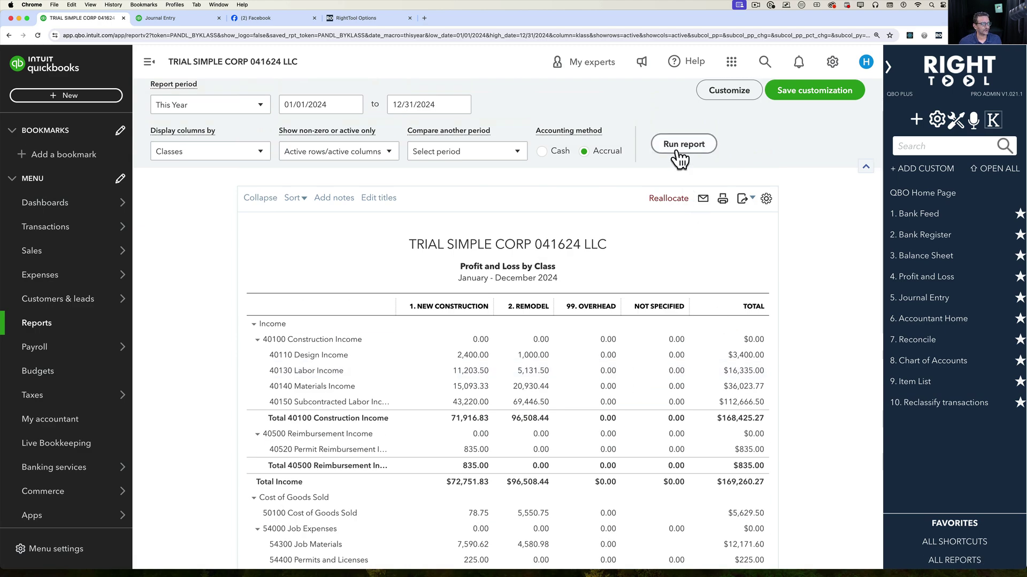
{"action": "scroll", "coordinate": [749, 390], "scroll_direction": "down", "scroll_amount": 12}
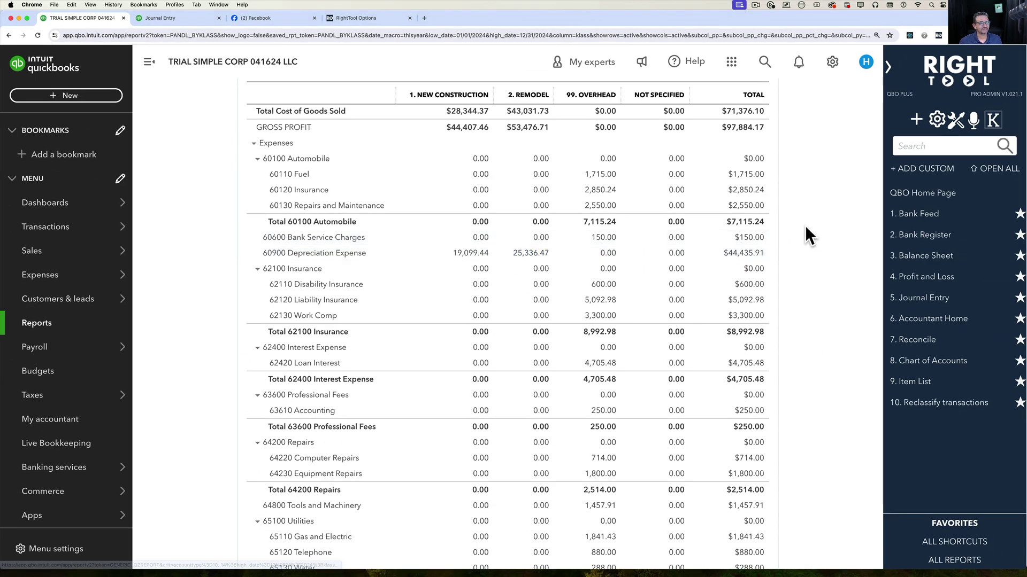
{"action": "scroll", "coordinate": [806, 228], "scroll_direction": "up", "scroll_amount": 2}
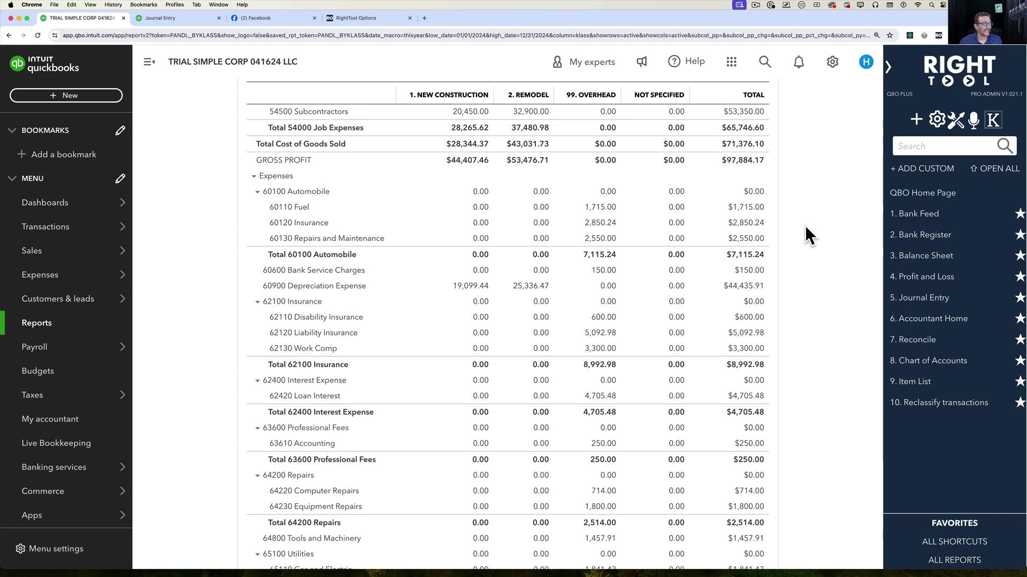
{"action": "scroll", "coordinate": [601, 353], "scroll_direction": "down", "scroll_amount": 5}
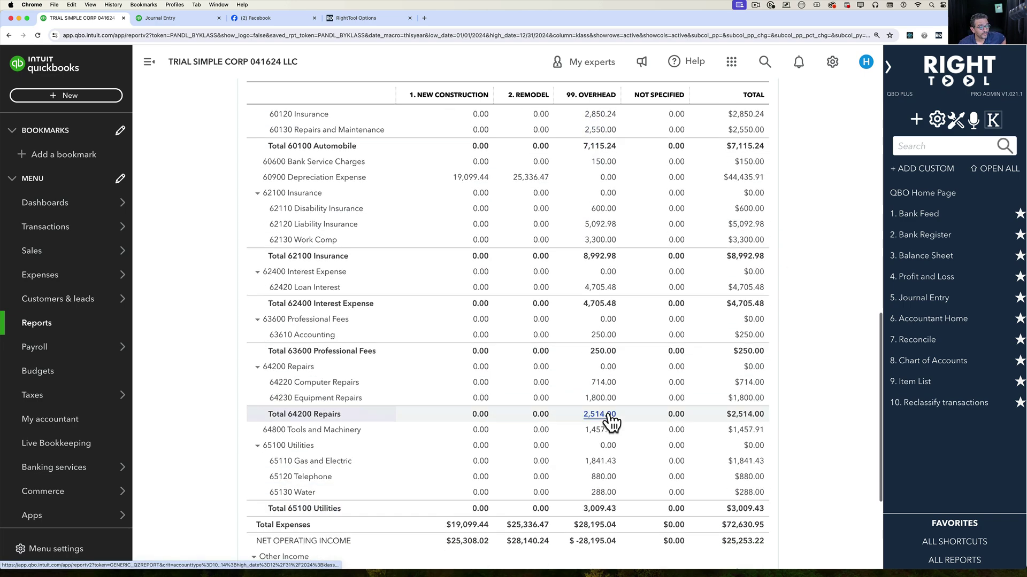
{"action": "scroll", "coordinate": [618, 396], "scroll_direction": "up", "scroll_amount": 8}
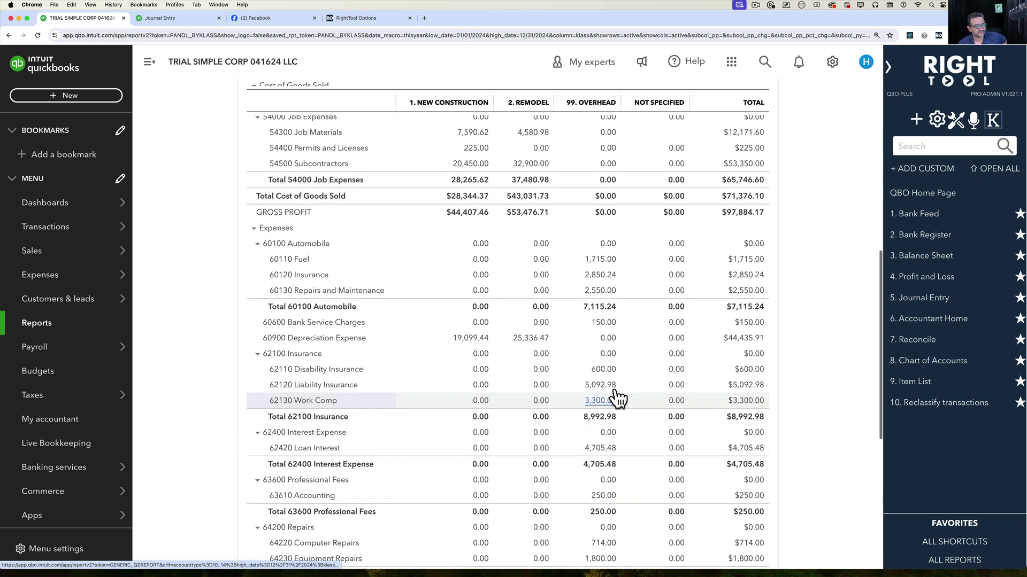
{"action": "scroll", "coordinate": [649, 326], "scroll_direction": "up", "scroll_amount": 5}
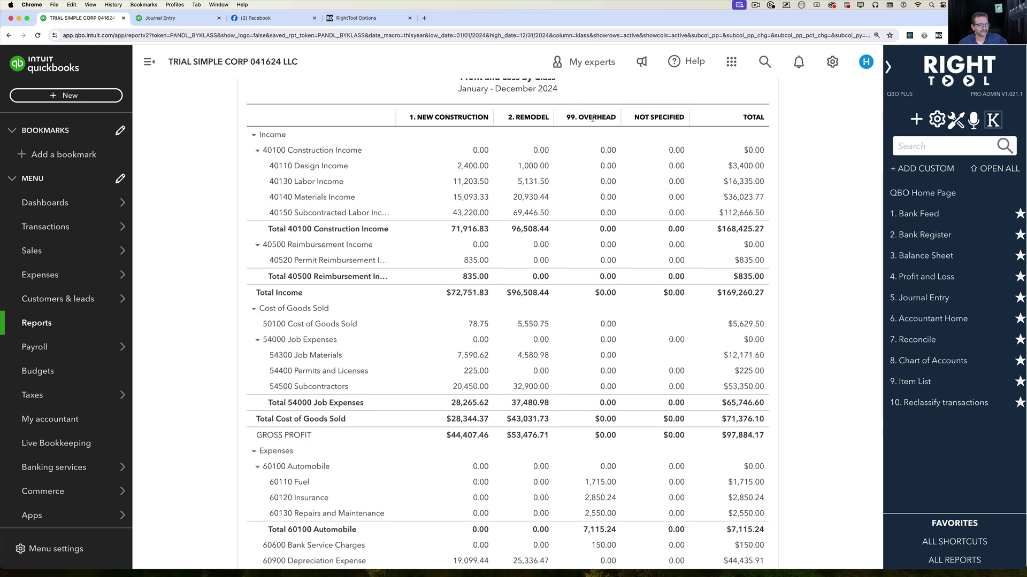
{"action": "scroll", "coordinate": [595, 149], "scroll_direction": "up", "scroll_amount": 3}
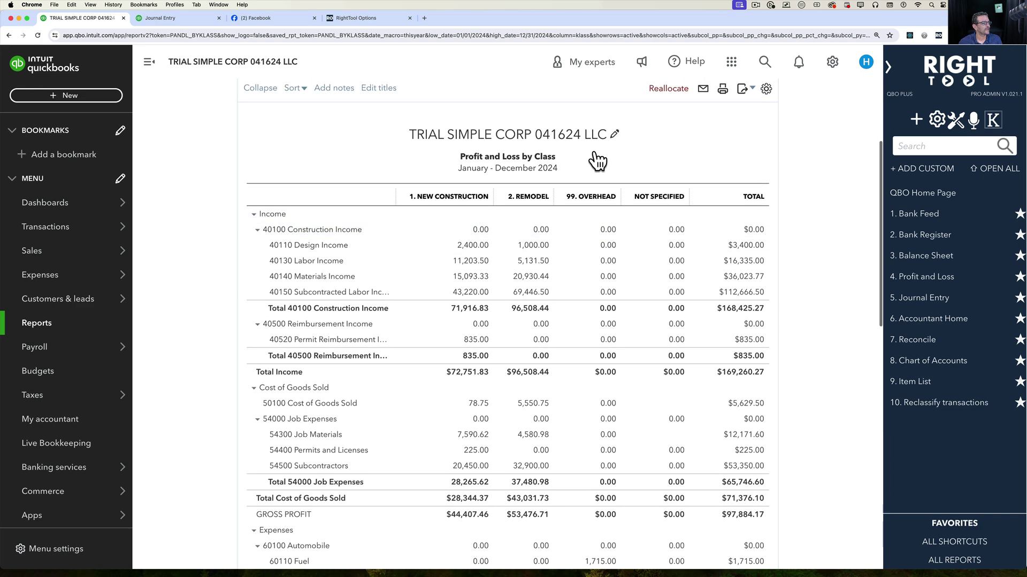
{"action": "scroll", "coordinate": [598, 160], "scroll_direction": "up", "scroll_amount": 5}
Choose 99. Overhead as the source class and load its accounts and amounts.
{"action": "left_click", "coordinate": [667, 155]}
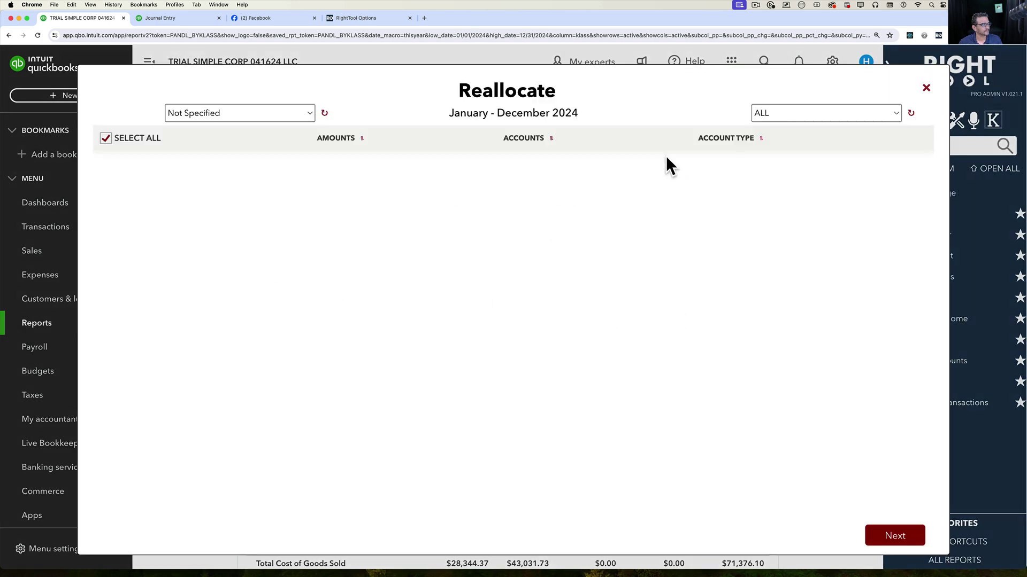
{"action": "left_click", "coordinate": [185, 112]}
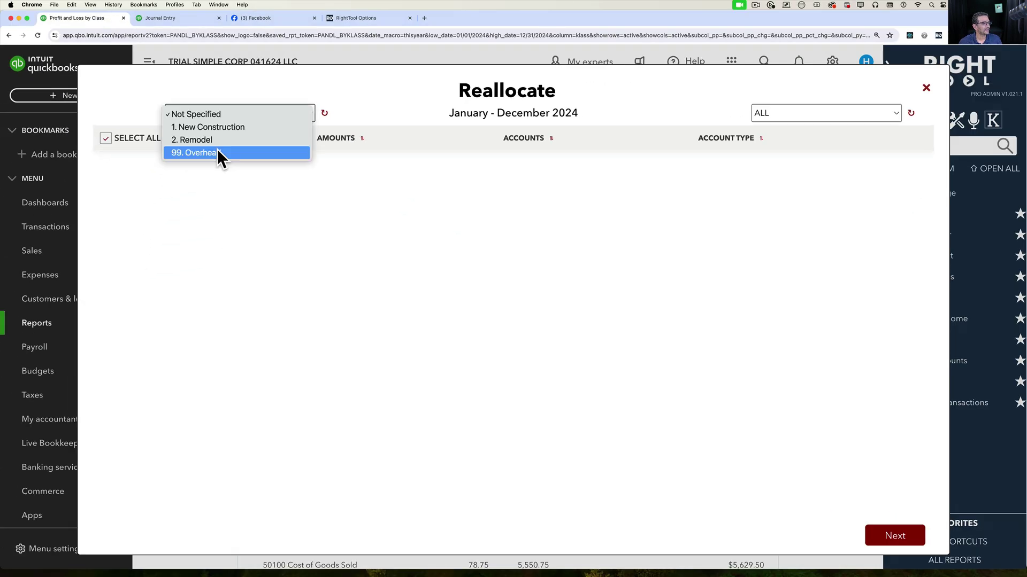
{"action": "left_click", "coordinate": [217, 153]}
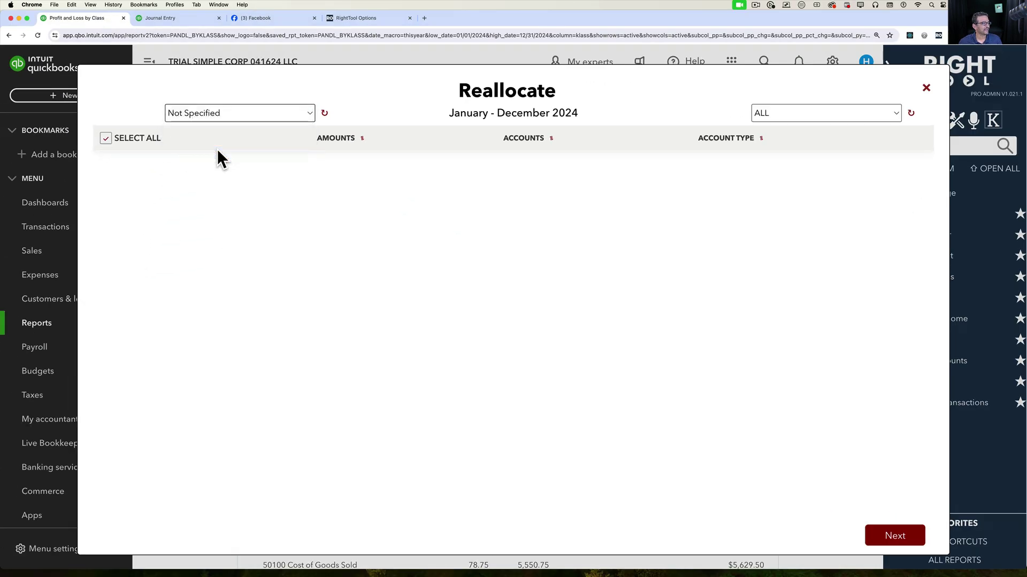
{"action": "left_click", "coordinate": [325, 113]}
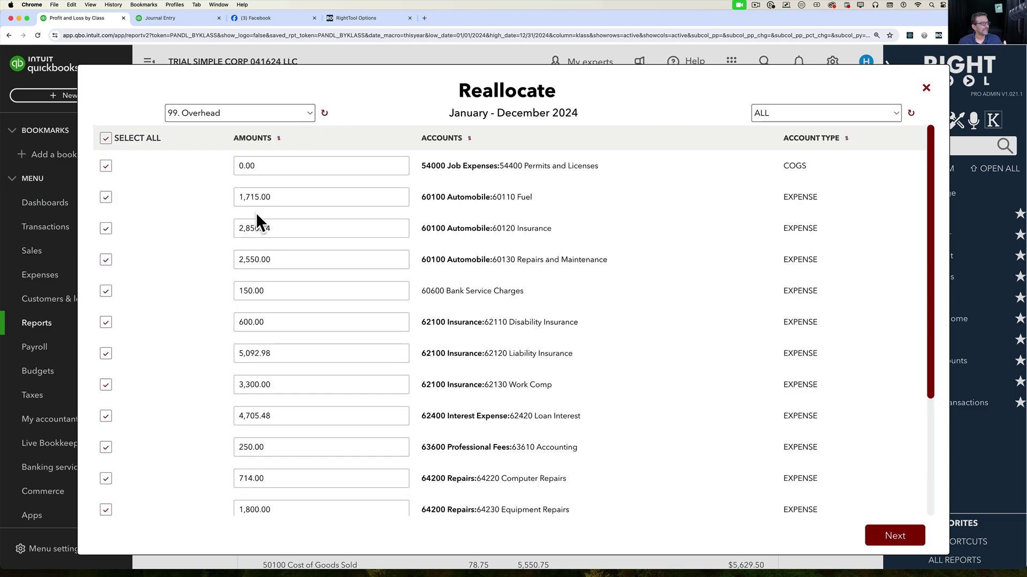
{"action": "scroll", "coordinate": [258, 212], "scroll_direction": "down", "scroll_amount": 5}
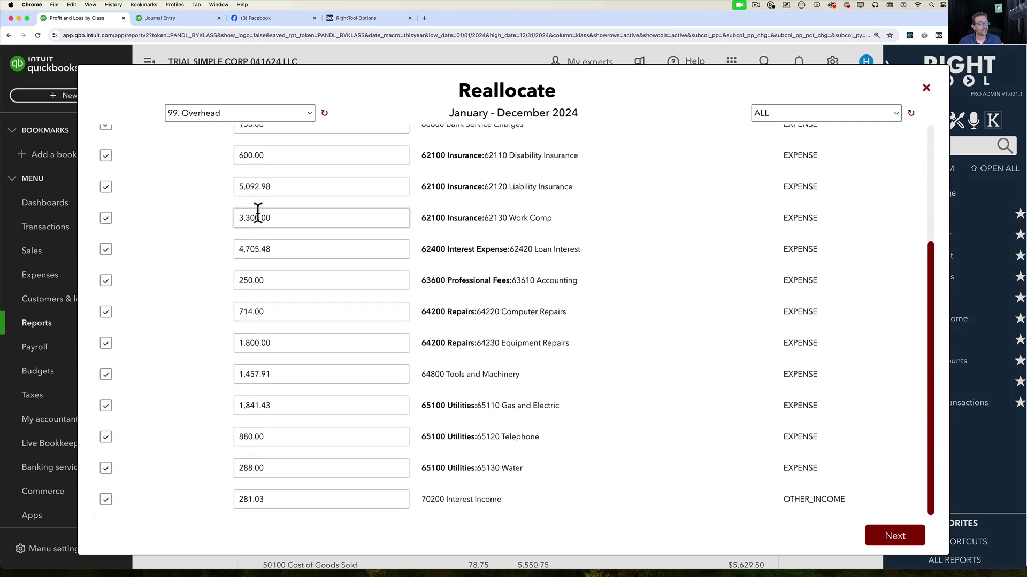
{"action": "scroll", "coordinate": [257, 214], "scroll_direction": "up", "scroll_amount": 5}
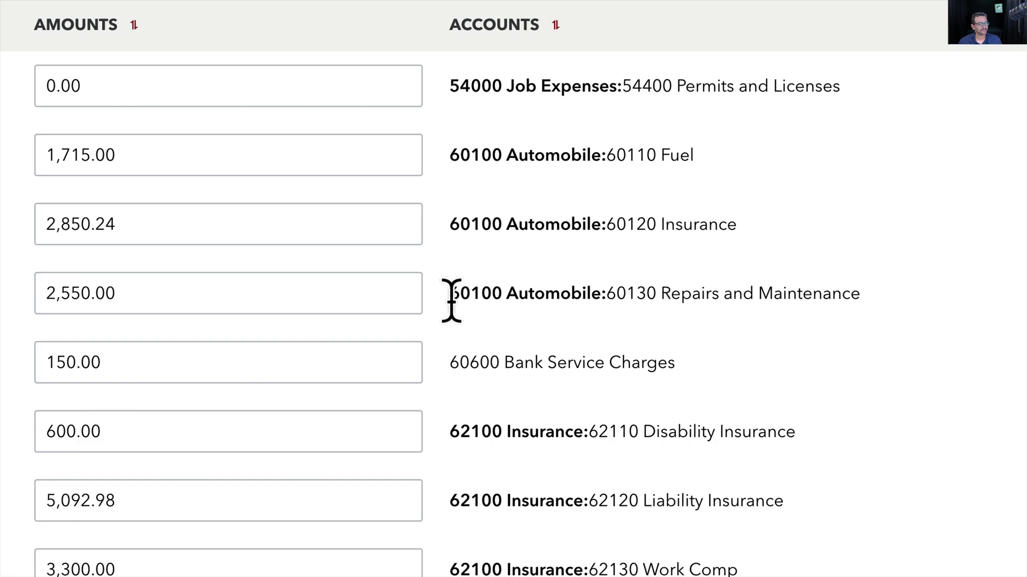
{"action": "scroll", "coordinate": [428, 268], "scroll_direction": "down", "scroll_amount": 6}
{"action": "scroll", "coordinate": [425, 275], "scroll_direction": "up", "scroll_amount": 6}
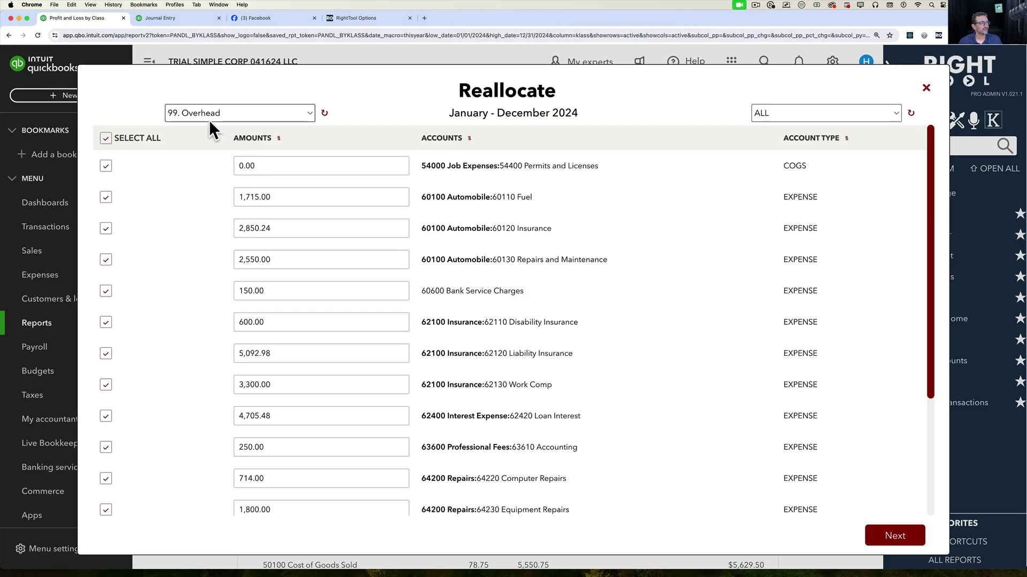
{"action": "left_click", "coordinate": [209, 117]}
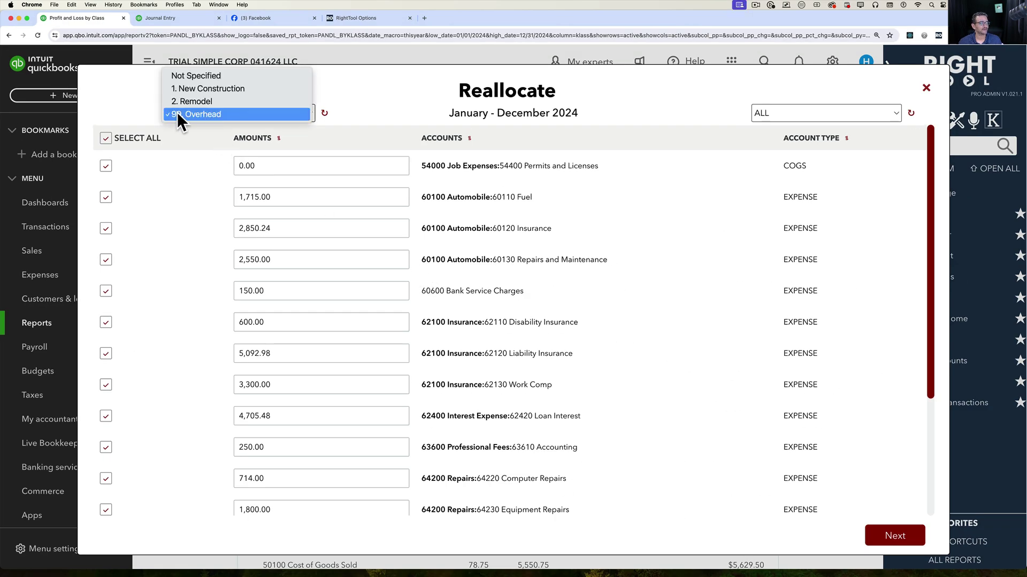
{"action": "left_click", "coordinate": [179, 114]}
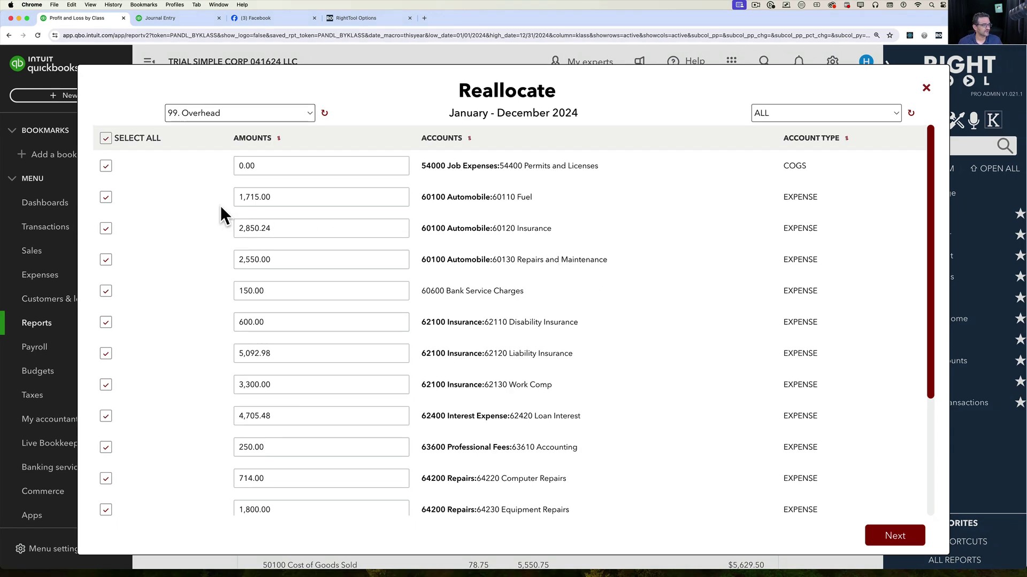
Include Repairs and Maintenance, Disability Insurance, Work Comp and Loan Interest; exclude the 0.00 Permits and Licenses account.
{"action": "left_click", "coordinate": [105, 259]}
{"action": "left_click", "coordinate": [105, 323]}
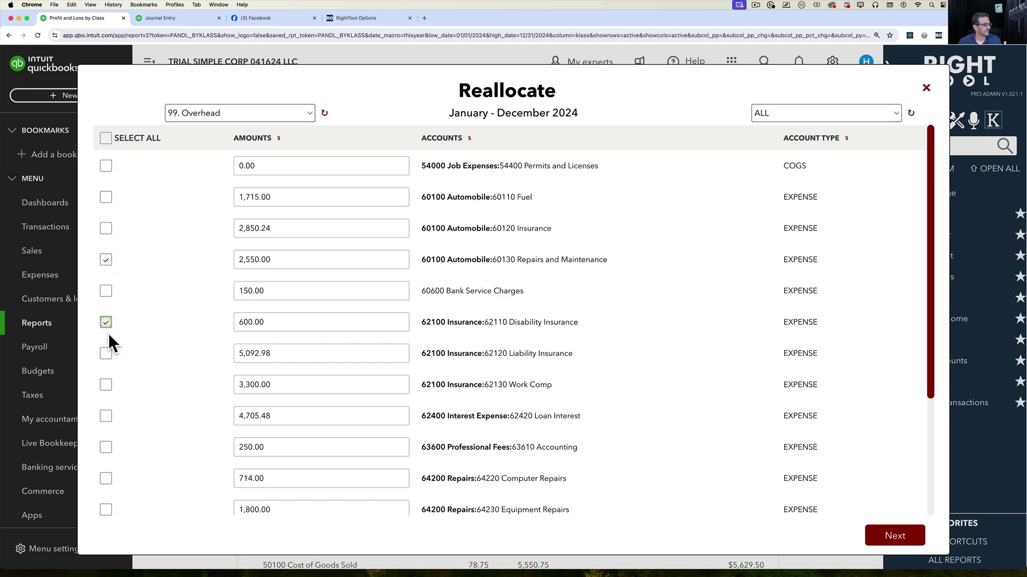
{"action": "left_click", "coordinate": [106, 385]}
{"action": "left_click", "coordinate": [106, 416]}
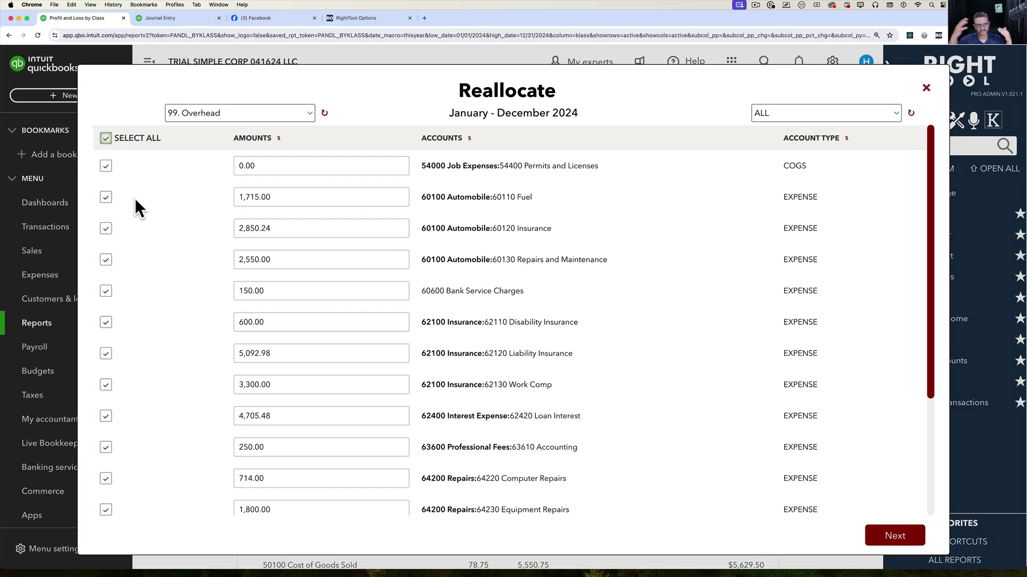
{"action": "left_click", "coordinate": [101, 167]}
{"action": "scroll", "coordinate": [398, 255], "scroll_direction": "down", "scroll_amount": 1}
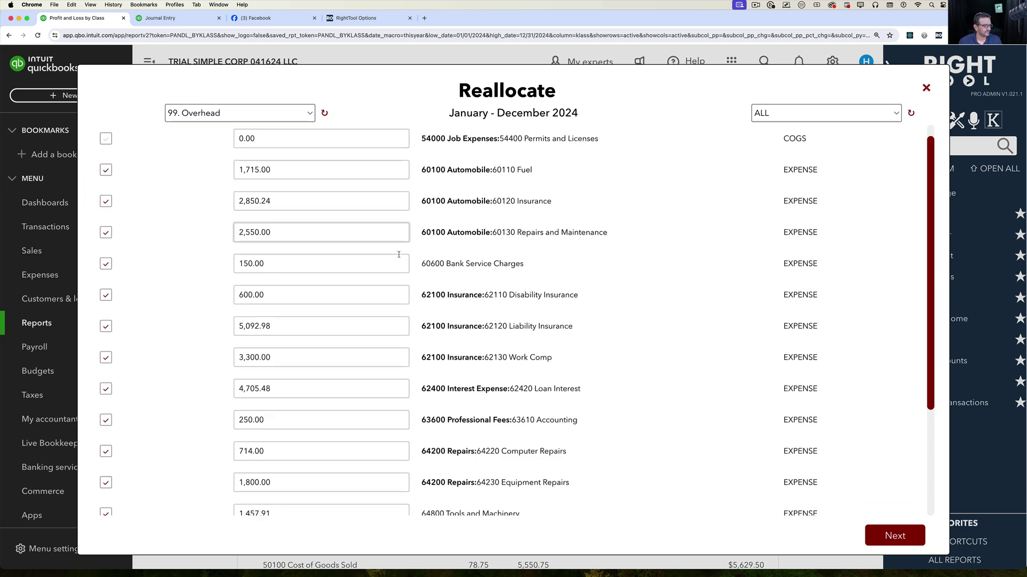
{"action": "scroll", "coordinate": [398, 254], "scroll_direction": "down", "scroll_amount": 5}
{"action": "scroll", "coordinate": [398, 254], "scroll_direction": "up", "scroll_amount": 6}
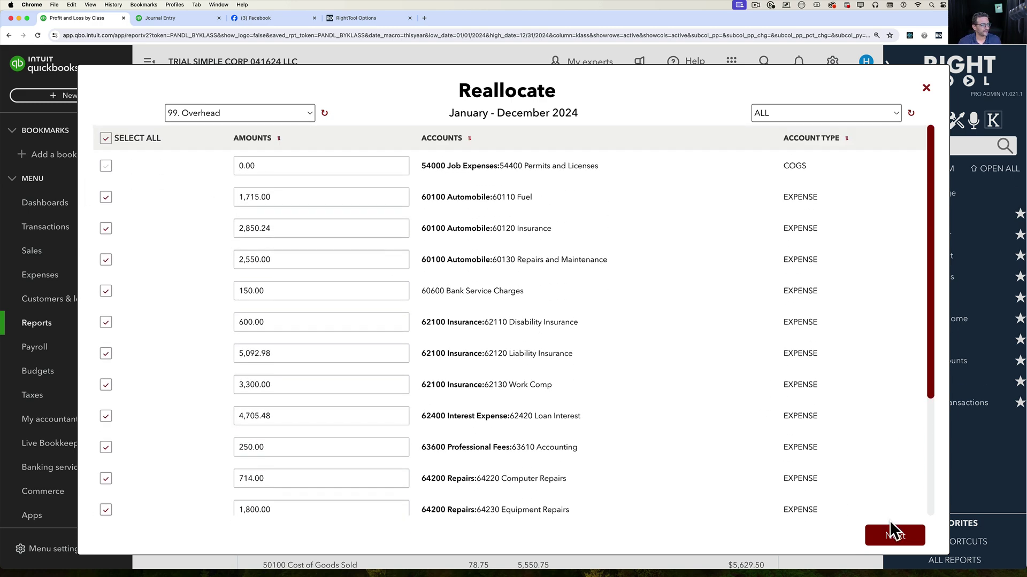
Apply the income-based proportional split (42.982% New Construction, 57.018% Remodel) and remove 99. Overhead as a target.
{"action": "left_click", "coordinate": [893, 532]}
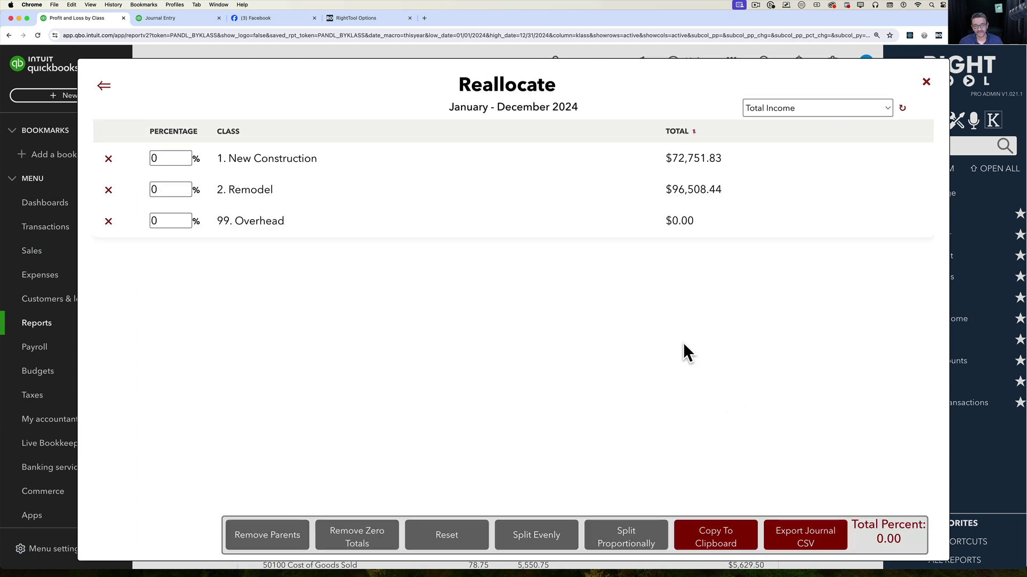
{"action": "left_click", "coordinate": [632, 537]}
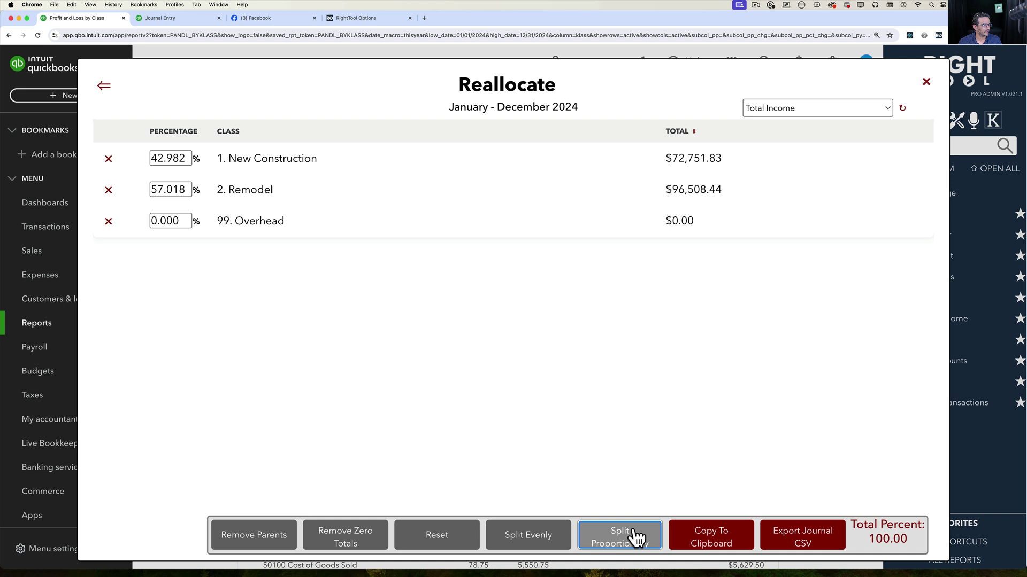
{"action": "left_click", "coordinate": [547, 538]}
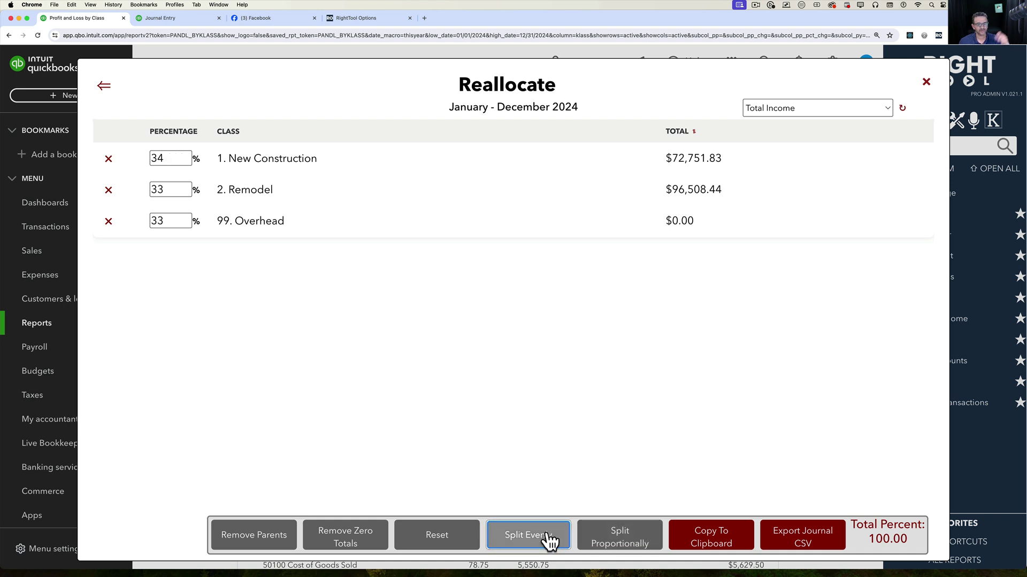
{"action": "left_click", "coordinate": [619, 536]}
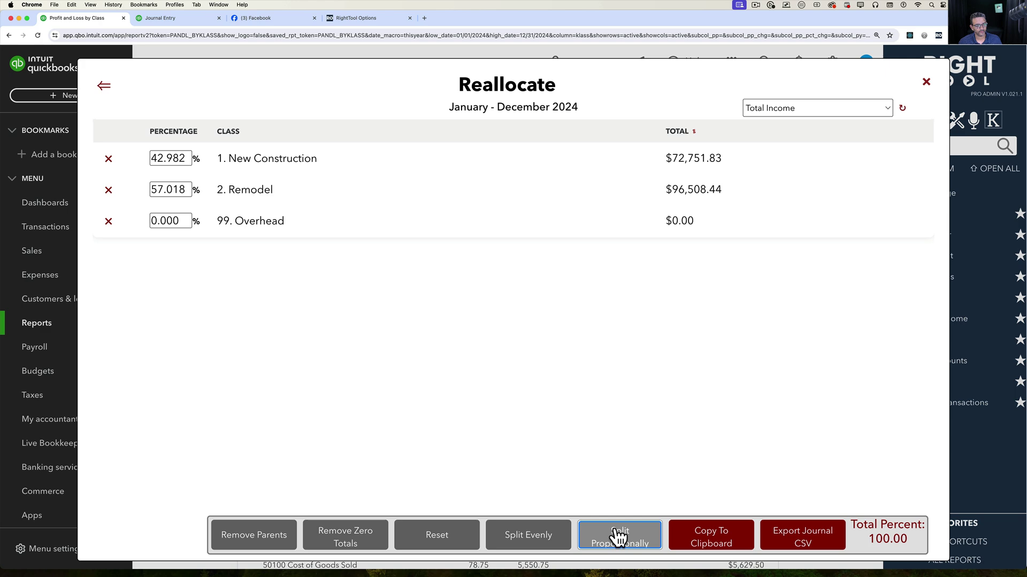
{"action": "left_click", "coordinate": [108, 222]}
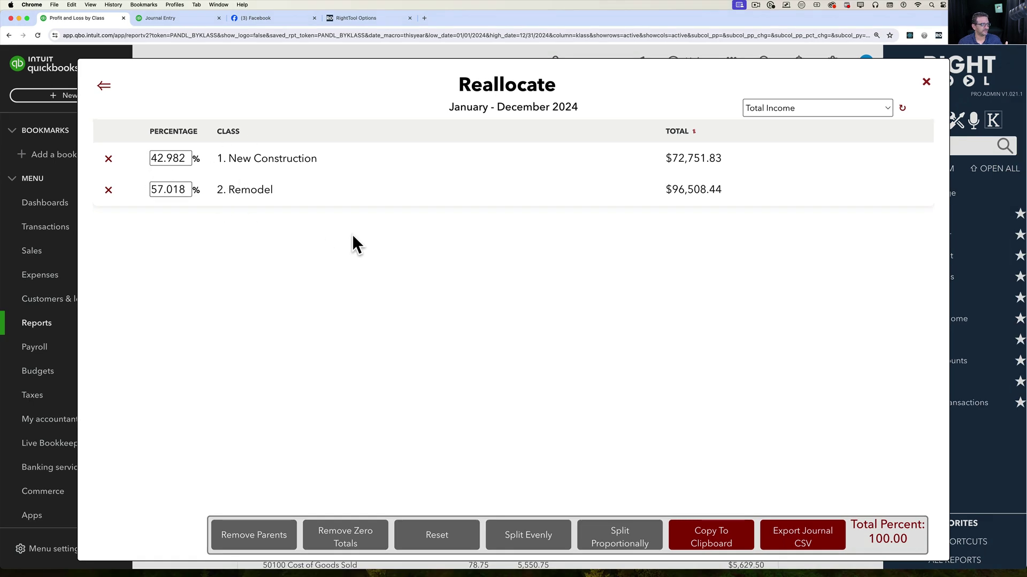
Export the reallocation as a journal entry CSV and open it in Excel.
{"action": "left_click", "coordinate": [806, 543]}
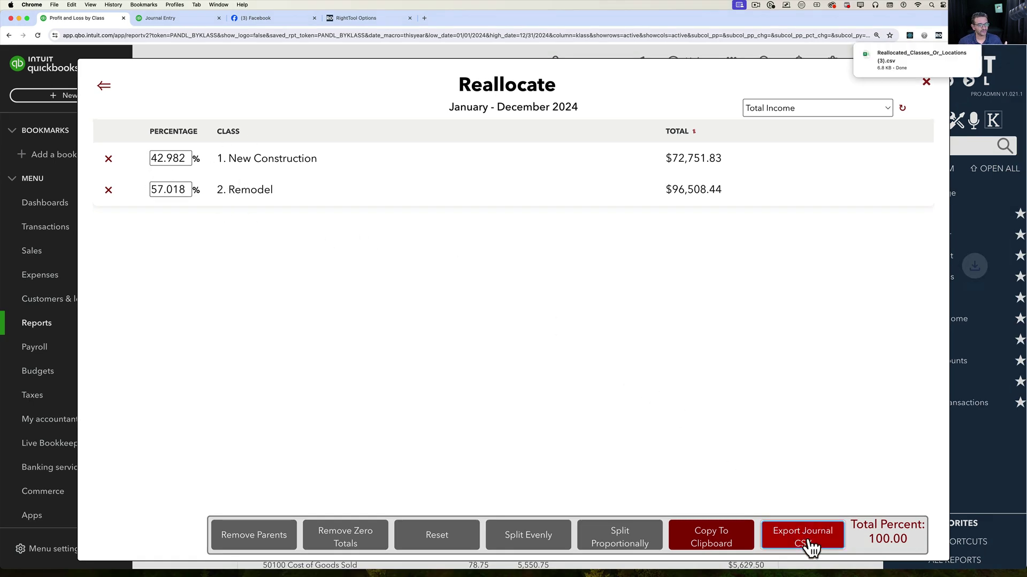
{"action": "left_click", "coordinate": [918, 56]}
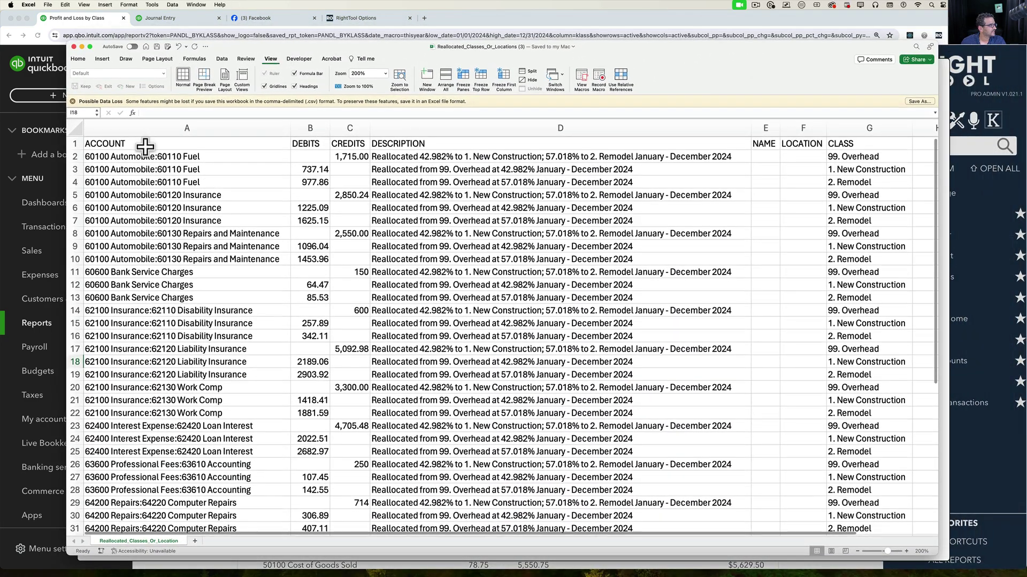
Review the CSV's account column, debit/credit amounts, reallocation descriptions and class entries.
{"action": "left_click", "coordinate": [155, 127]}
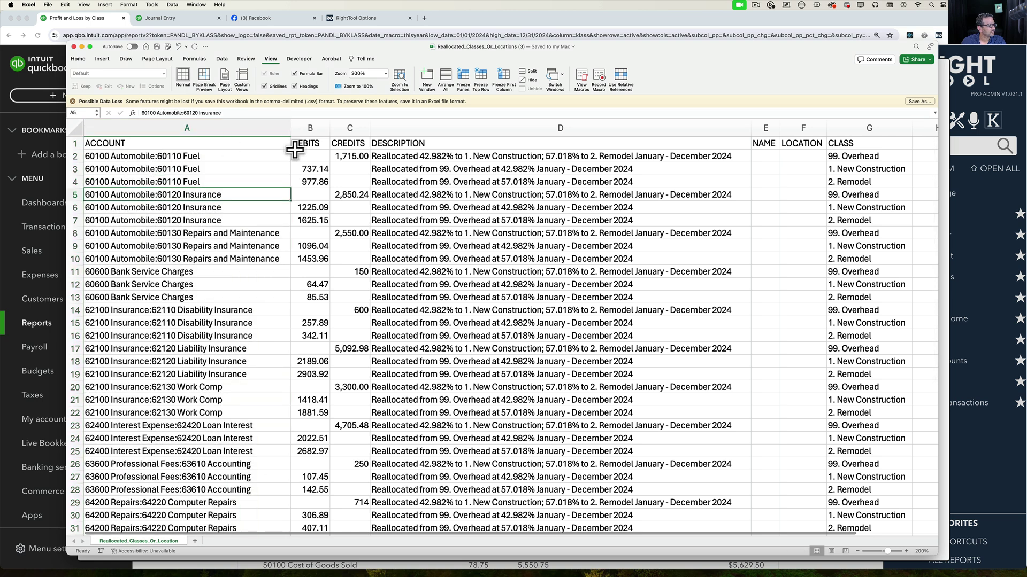
{"action": "left_click_drag", "start_coordinate": [344, 156], "coordinate": [317, 174]}
{"action": "left_click_drag", "start_coordinate": [453, 155], "coordinate": [453, 313]}
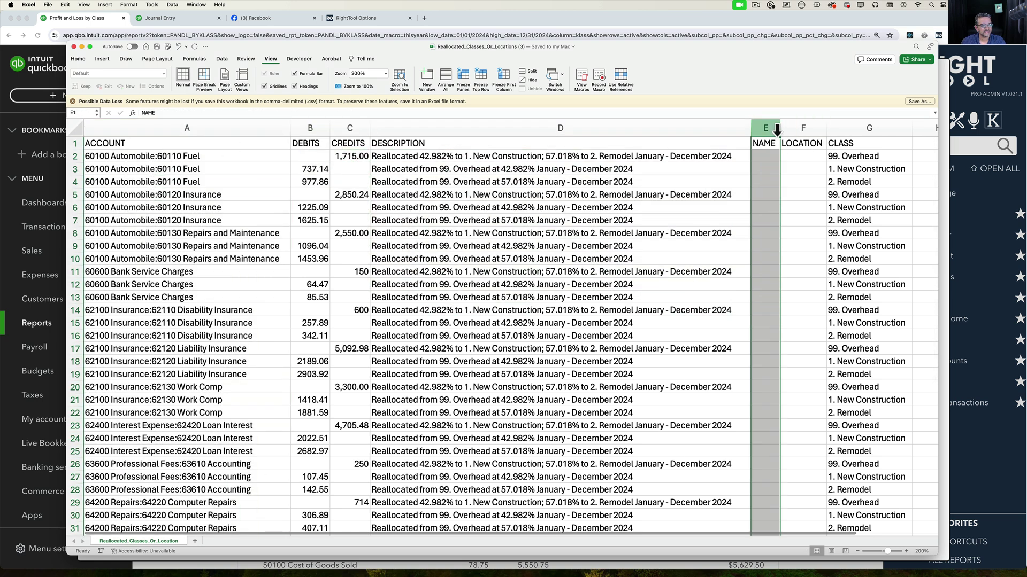
{"action": "left_click", "coordinate": [795, 128]}
{"action": "scroll", "coordinate": [766, 177], "scroll_direction": "right", "scroll_amount": 2}
{"action": "scroll", "coordinate": [766, 177], "scroll_direction": "right", "scroll_amount": 1}
{"action": "left_click_drag", "start_coordinate": [808, 155], "coordinate": [811, 488]}
{"action": "left_click", "coordinate": [636, 374]}
{"action": "scroll", "coordinate": [635, 373], "scroll_direction": "left", "scroll_amount": 2}
{"action": "scroll", "coordinate": [635, 373], "scroll_direction": "down", "scroll_amount": 10}
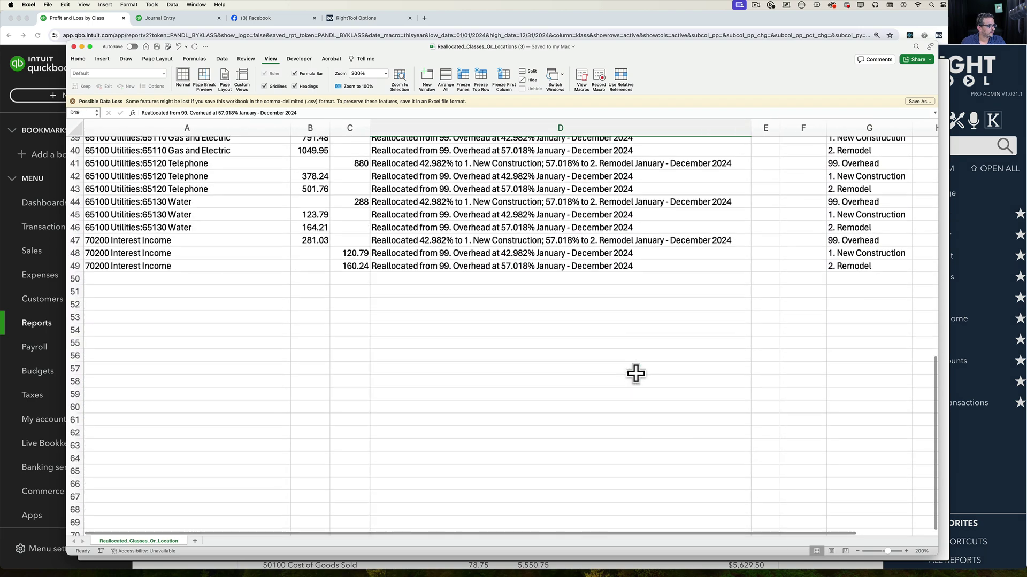
{"action": "scroll", "coordinate": [323, 283], "scroll_direction": "up", "scroll_amount": 10}
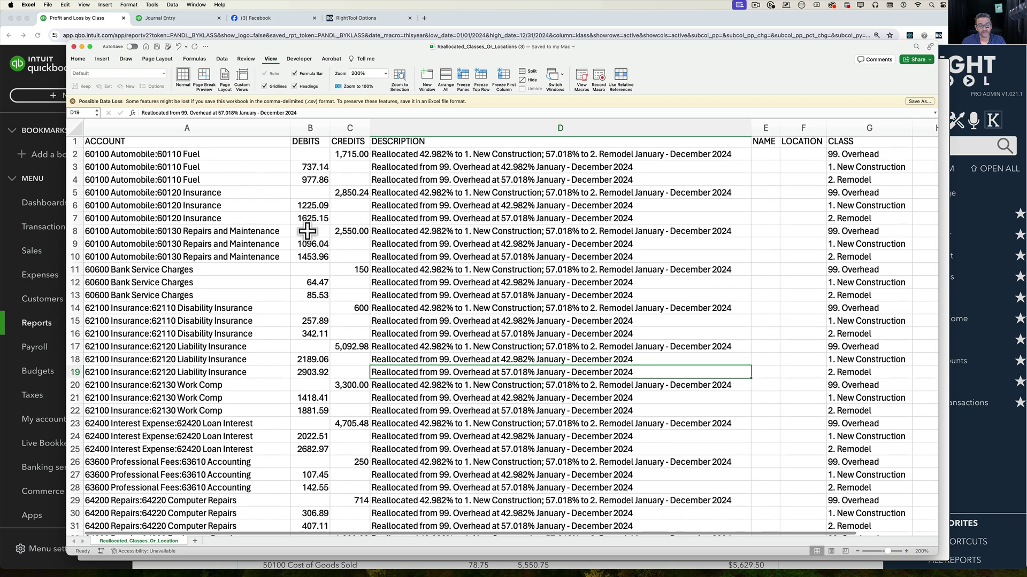
{"action": "left_click", "coordinate": [46, 4]}
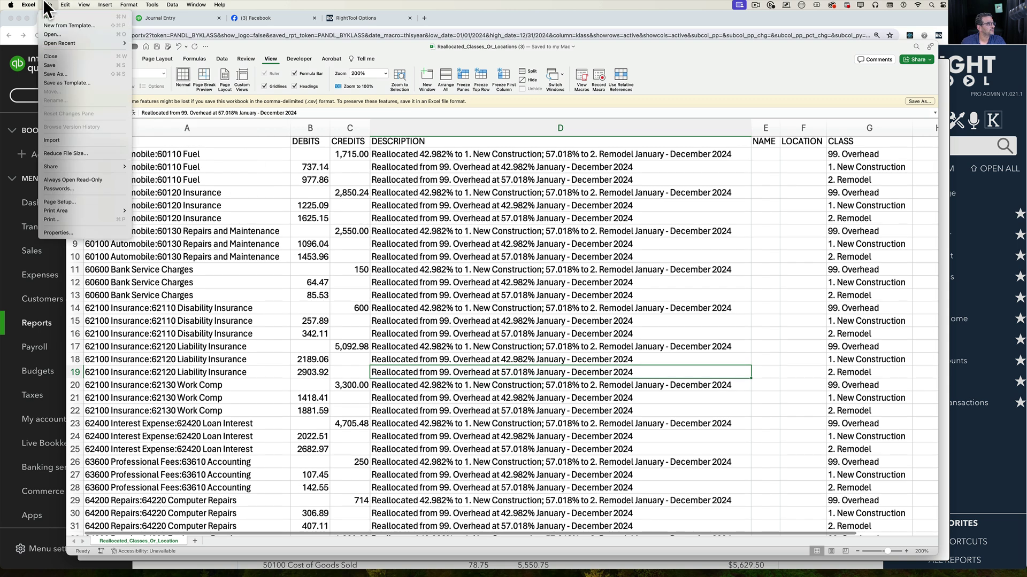
Close the Reallocate window and start a new journal entry with RightTool's Paste Into Journal window open.
{"action": "left_click", "coordinate": [466, 33]}
{"action": "left_click", "coordinate": [466, 27]}
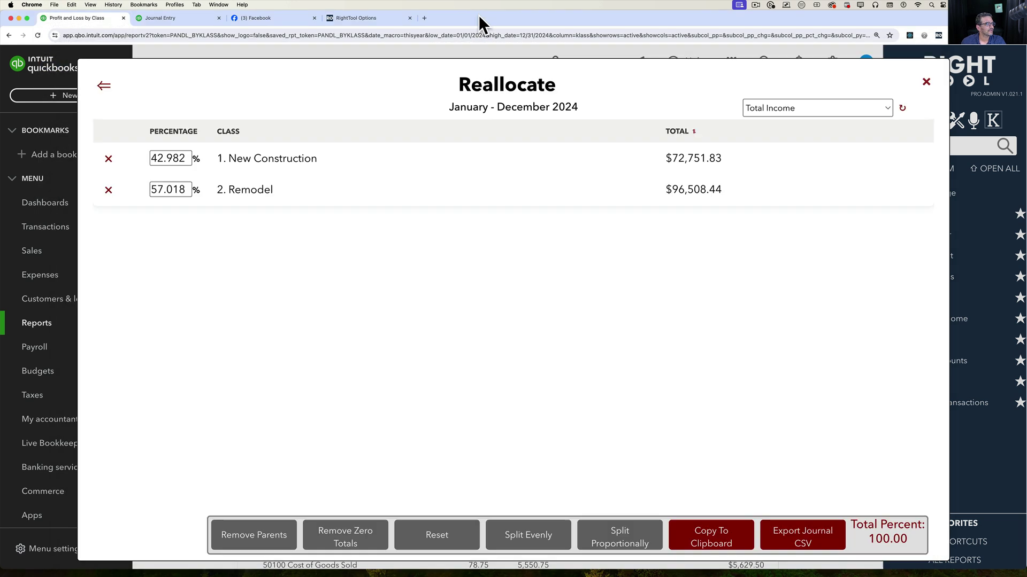
{"action": "left_click", "coordinate": [923, 81]}
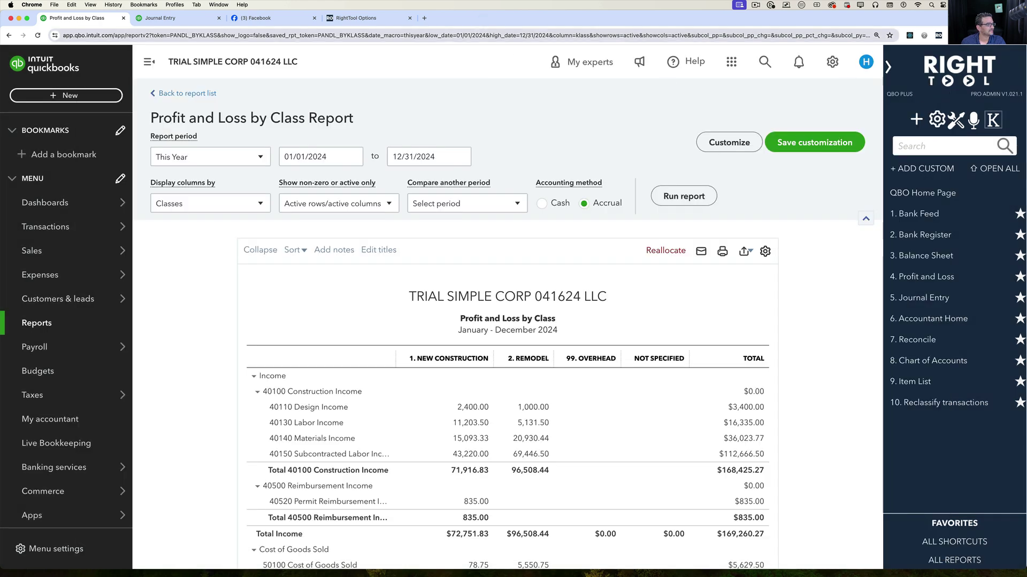
{"action": "left_click", "coordinate": [917, 121]}
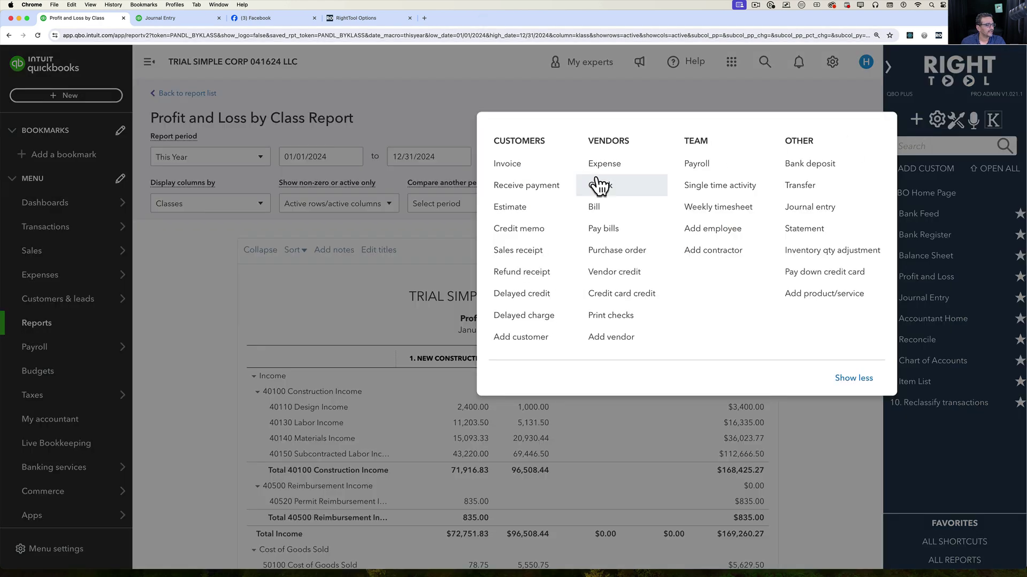
{"action": "left_click", "coordinate": [818, 214]}
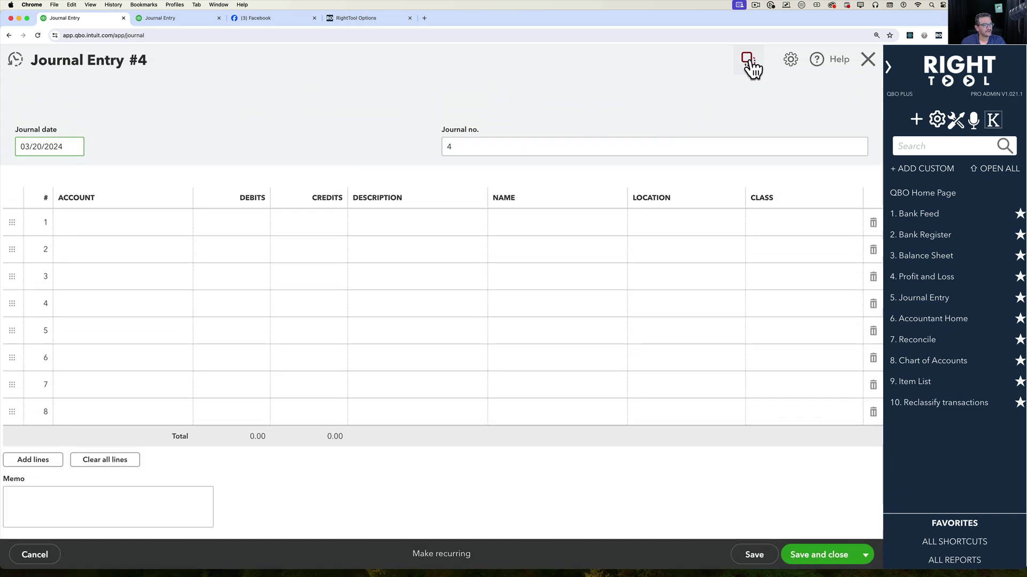
{"action": "left_click", "coordinate": [749, 59]}
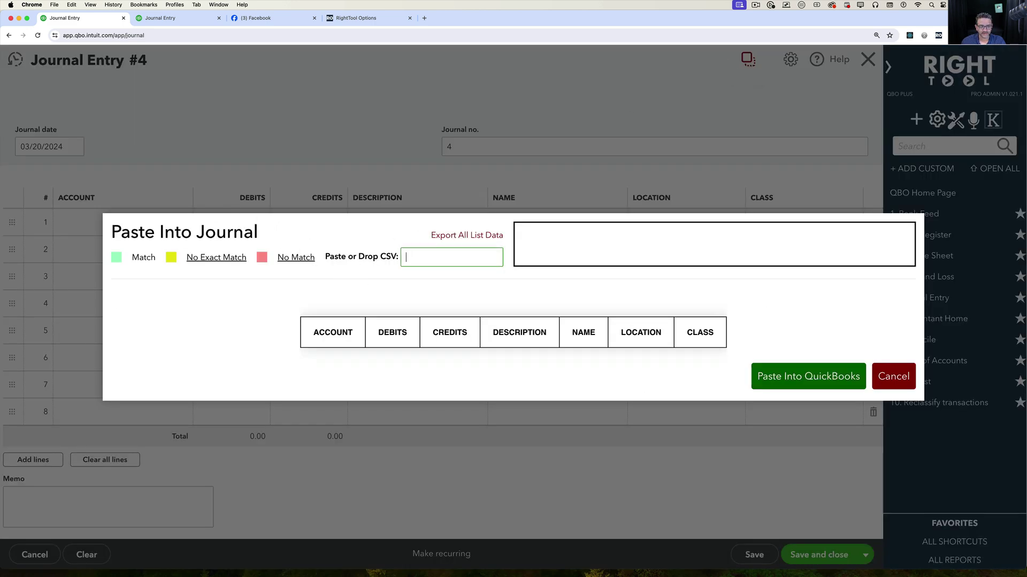
Copy the journal rows A2:G49 from the exported spreadsheet.
{"action": "key", "text": "super+Tab"}
{"action": "scroll", "coordinate": [820, 440], "scroll_direction": "down", "scroll_amount": 10}
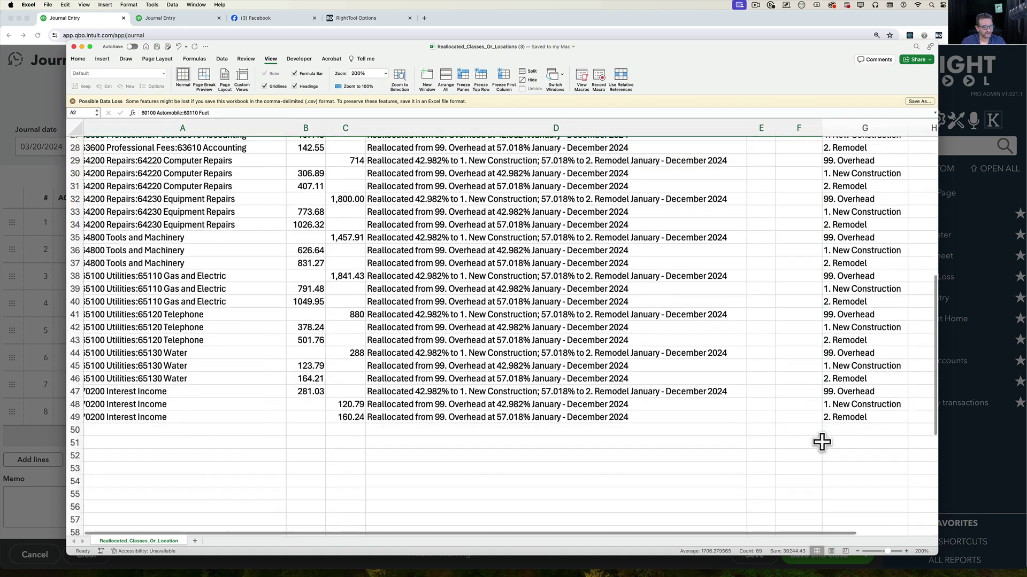
{"action": "scroll", "coordinate": [829, 417], "scroll_direction": "down", "scroll_amount": 2}
{"action": "left_click", "coordinate": [844, 328], "text": "shift"}
{"action": "right_click", "coordinate": [537, 245]}
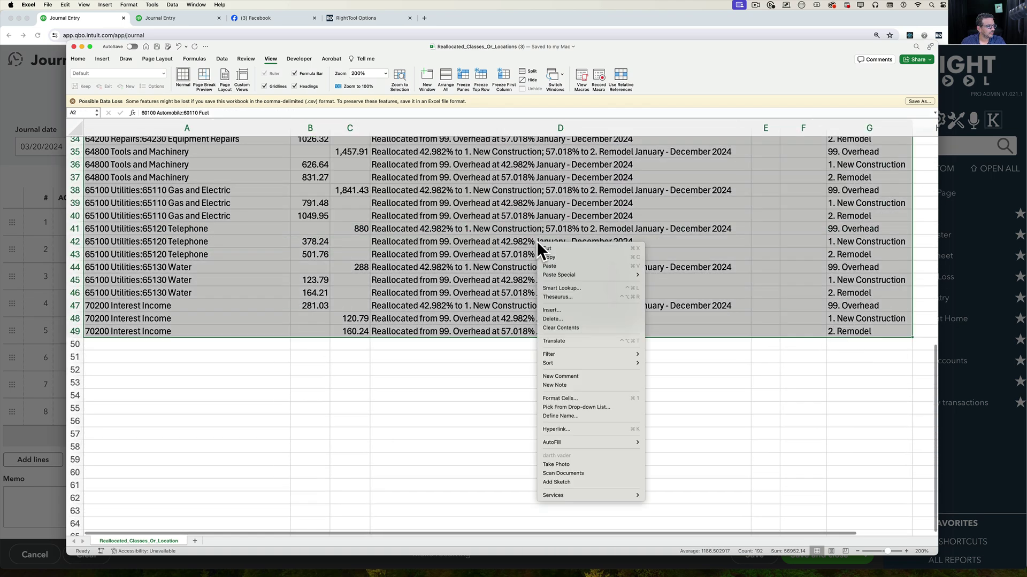
{"action": "left_click", "coordinate": [550, 258]}
{"action": "scroll", "coordinate": [115, 247], "scroll_direction": "up", "scroll_amount": 10}
Paste the copied CSV rows into RightTool's paste field and load them into Journal Entry #4.
{"action": "left_click", "coordinate": [12, 178]}
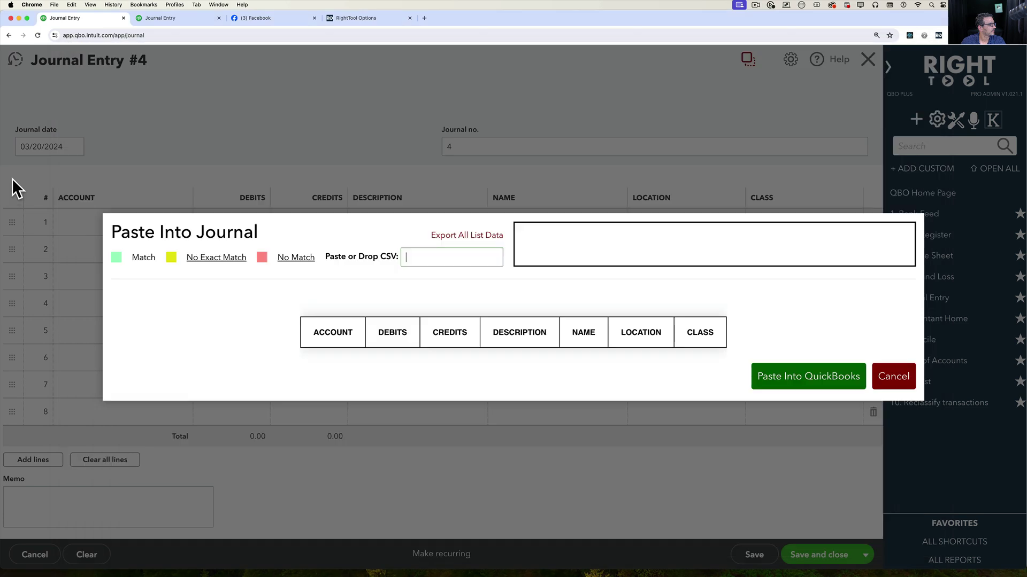
{"action": "left_click", "coordinate": [420, 258]}
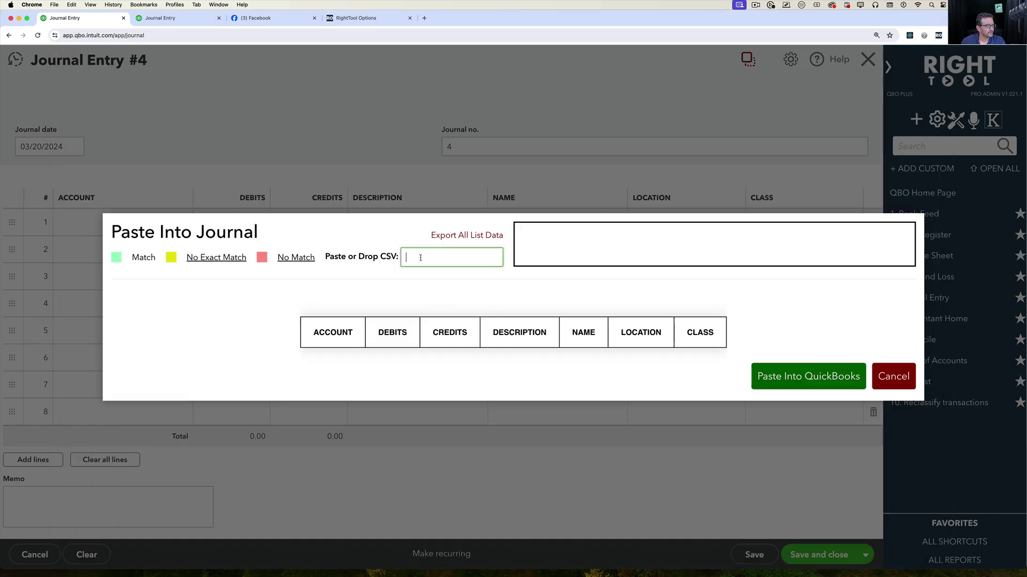
{"action": "left_click", "coordinate": [437, 316]}
{"action": "scroll", "coordinate": [520, 314], "scroll_direction": "down", "scroll_amount": 10}
{"action": "scroll", "coordinate": [519, 315], "scroll_direction": "down", "scroll_amount": 10}
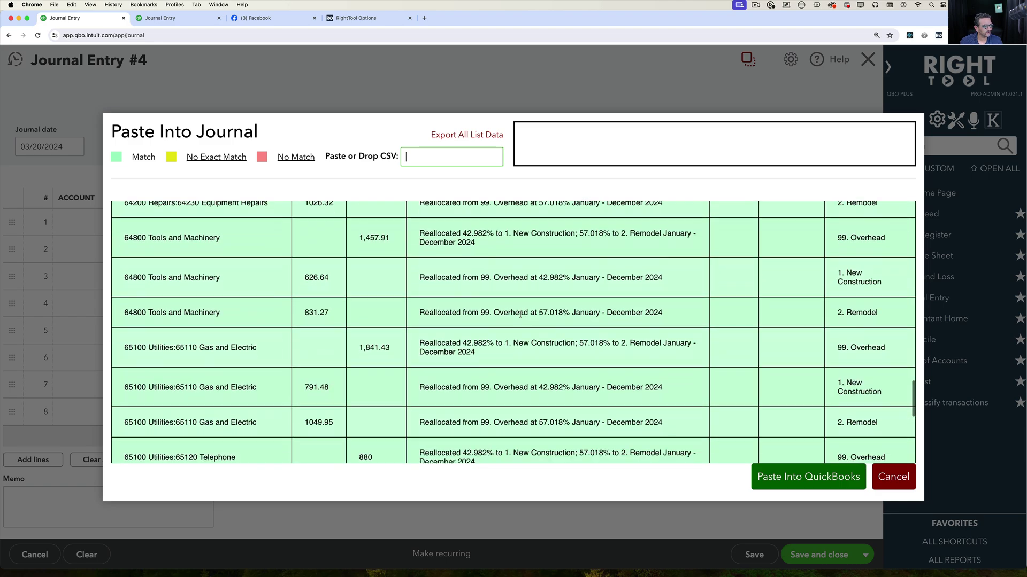
{"action": "scroll", "coordinate": [520, 315], "scroll_direction": "up", "scroll_amount": 20}
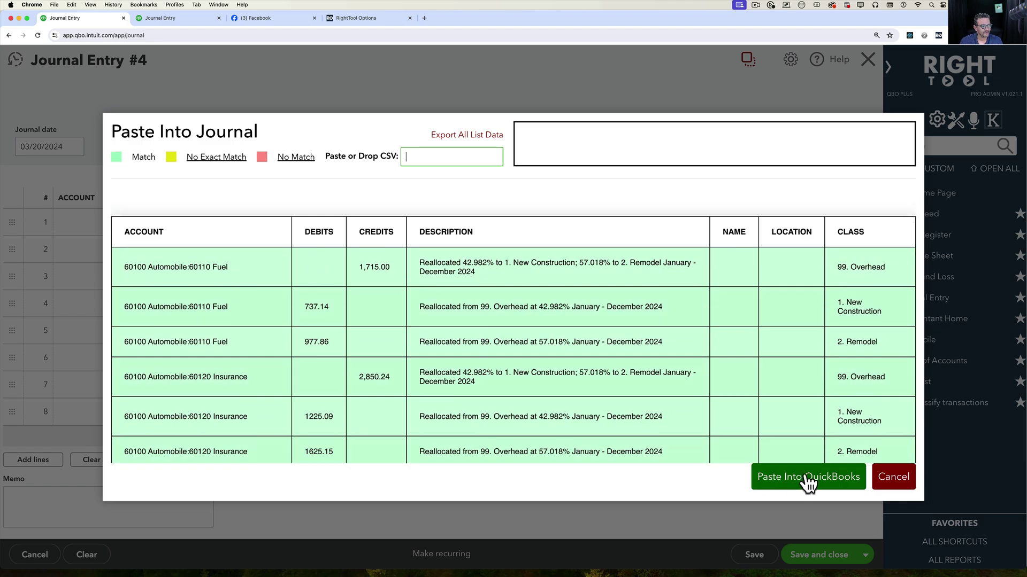
{"action": "left_click", "coordinate": [809, 477]}
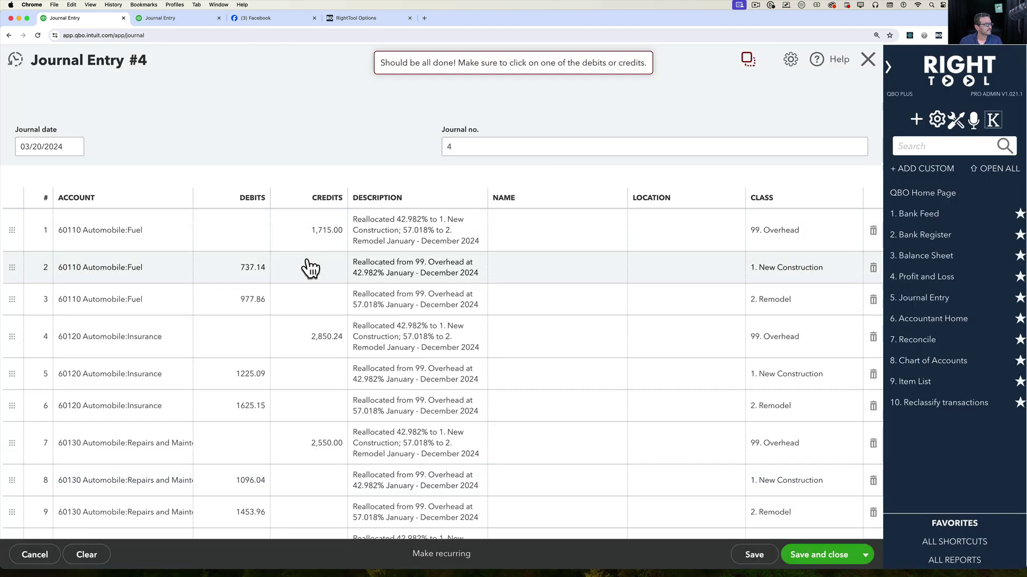
{"action": "scroll", "coordinate": [489, 291], "scroll_direction": "down", "scroll_amount": 10}
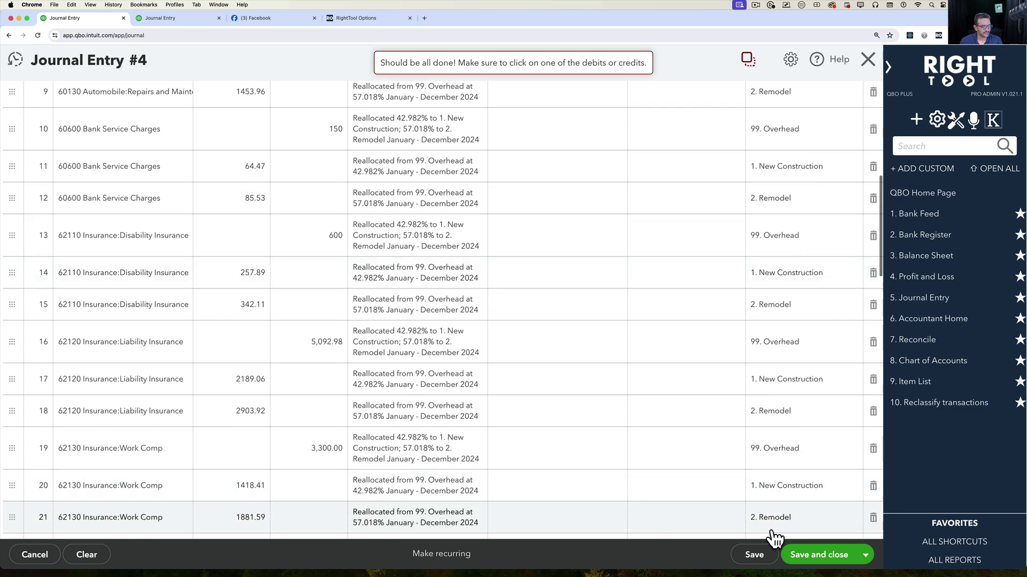
Save Journal Entry 4 and check that the Automobile and other 99. Overhead report lines read $0.00.
{"action": "left_click", "coordinate": [837, 560]}
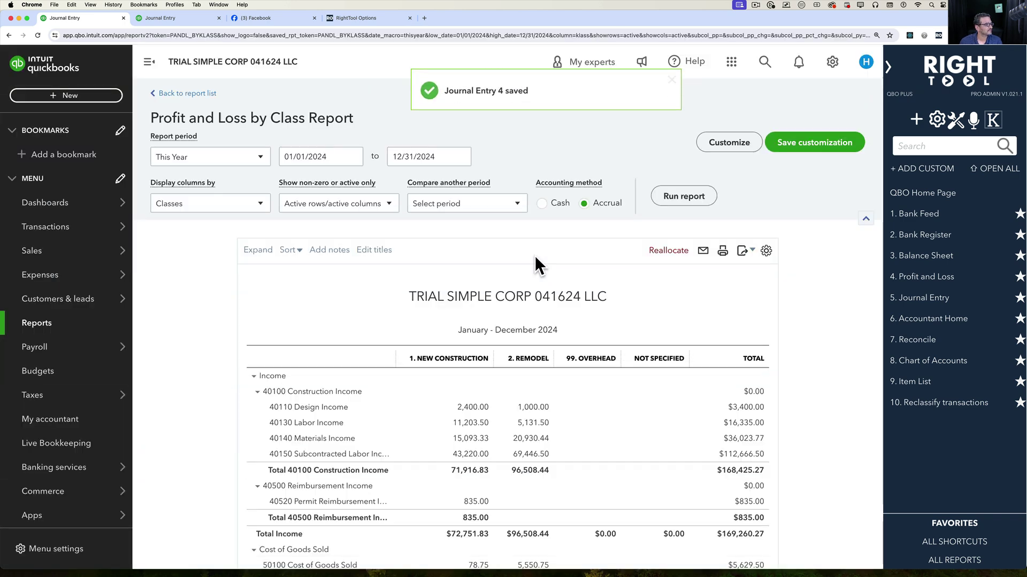
{"action": "scroll", "coordinate": [678, 328], "scroll_direction": "down", "scroll_amount": 8}
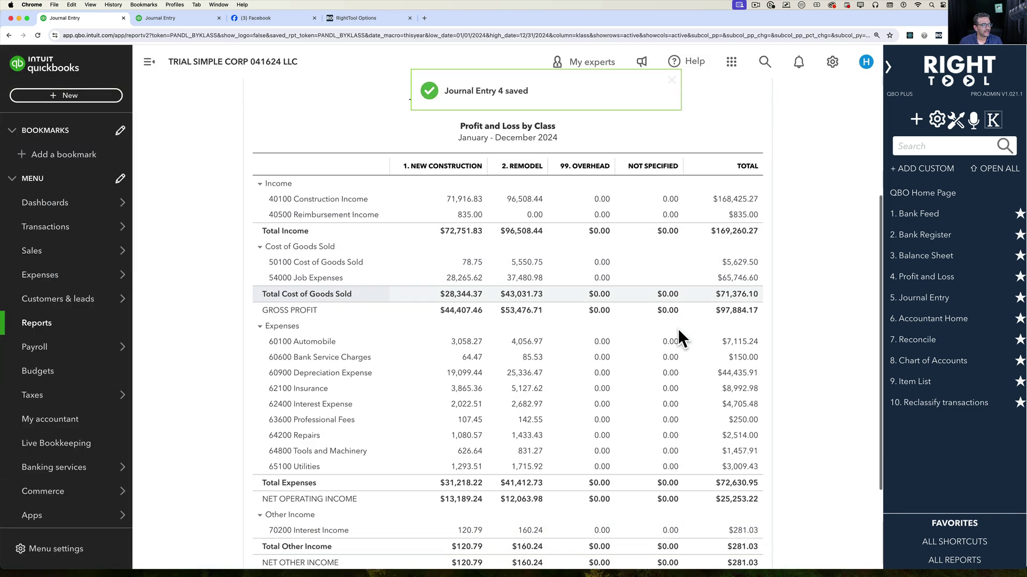
{"action": "scroll", "coordinate": [607, 225], "scroll_direction": "up", "scroll_amount": 3}
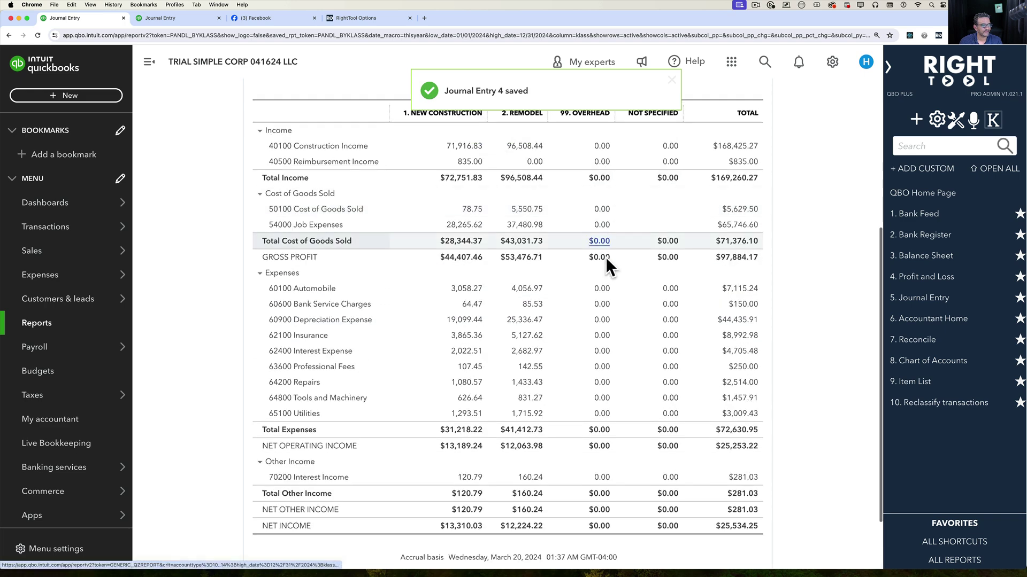
{"action": "right_click", "coordinate": [600, 288]}
{"action": "key", "text": "Escape"}
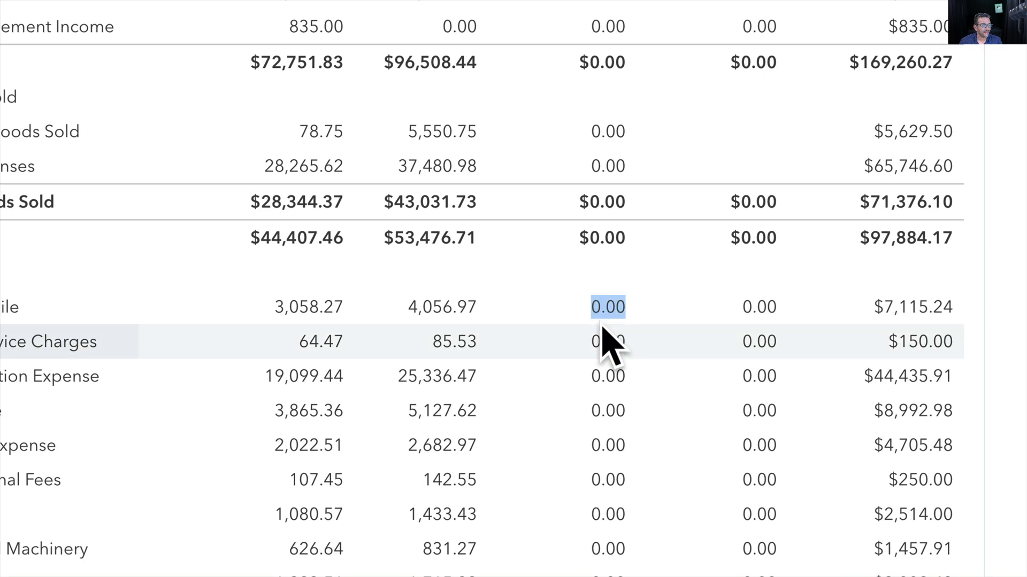
{"action": "scroll", "coordinate": [614, 535], "scroll_direction": "down", "scroll_amount": 3}
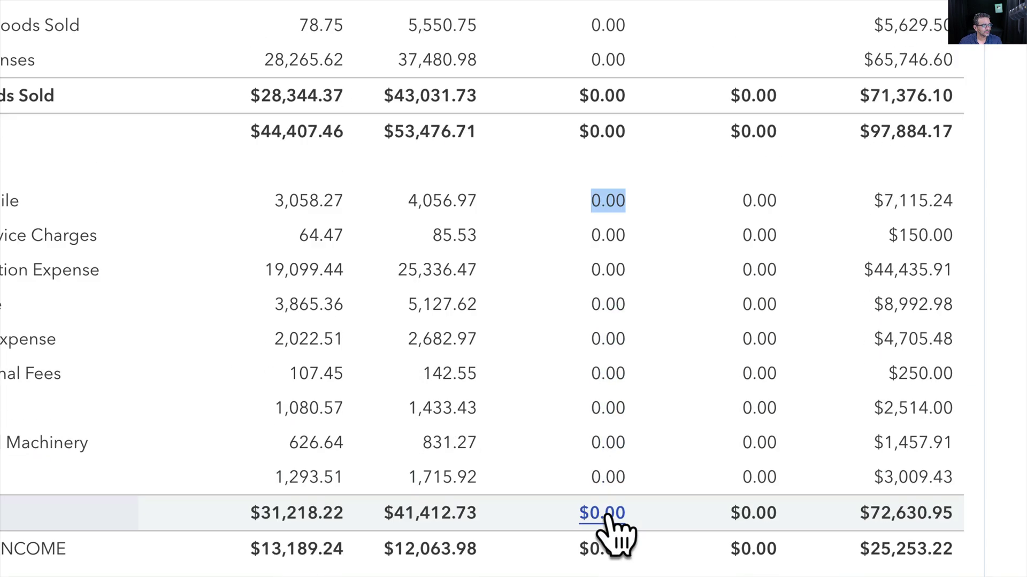
{"action": "scroll", "coordinate": [609, 206], "scroll_direction": "up", "scroll_amount": 10}
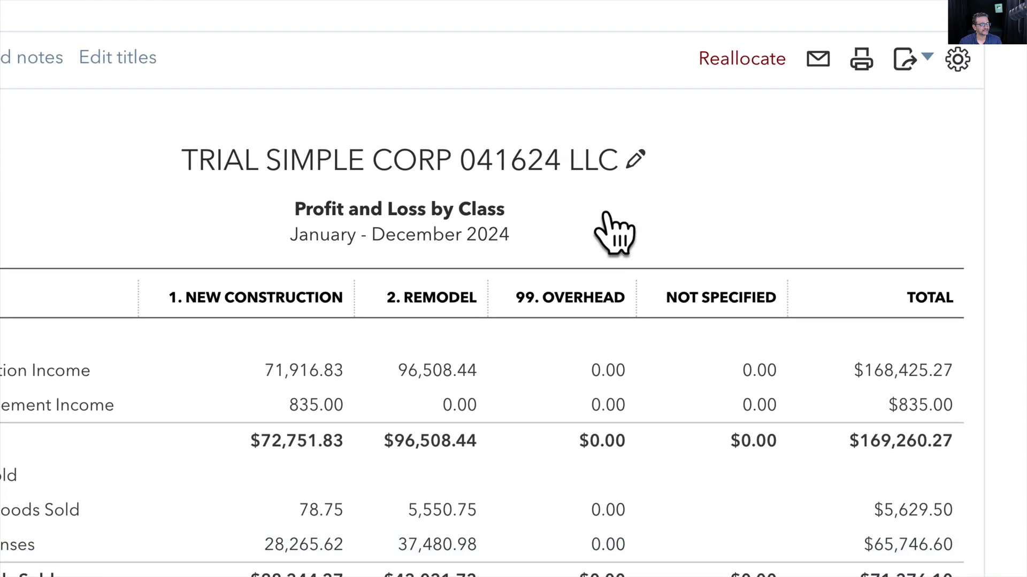
{"action": "left_click", "coordinate": [617, 260]}
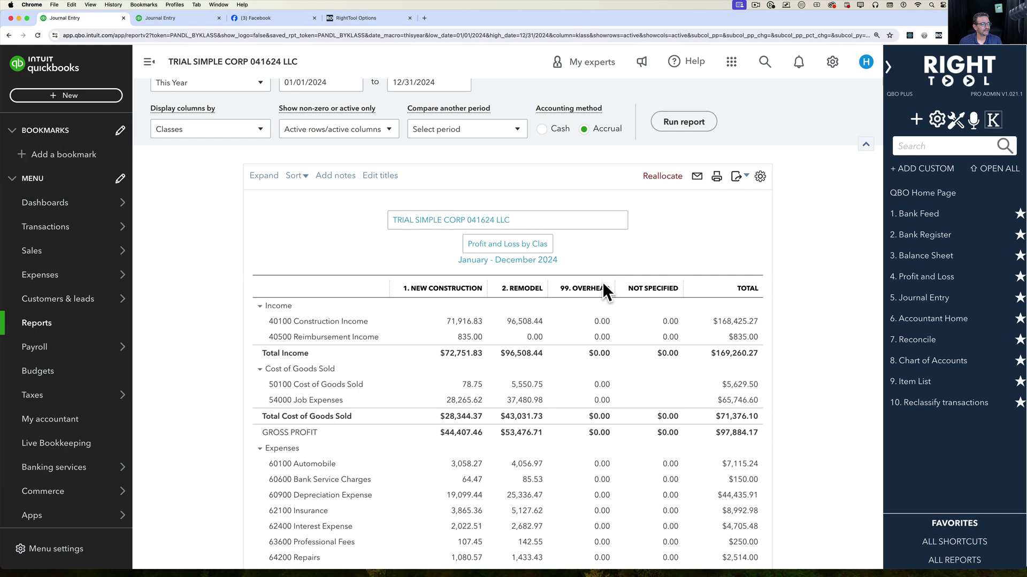
{"action": "scroll", "coordinate": [616, 372], "scroll_direction": "down", "scroll_amount": 8}
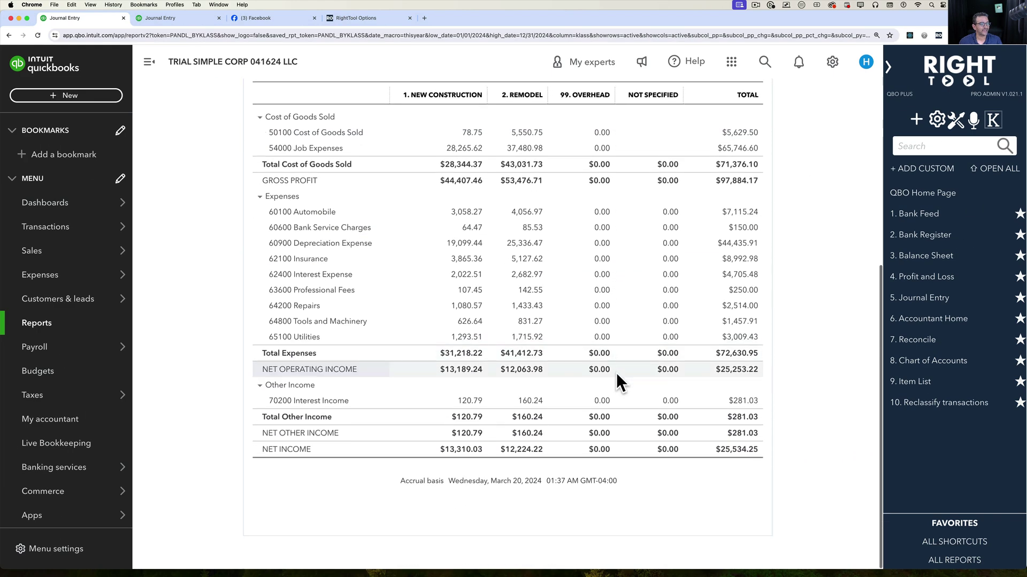
{"action": "scroll", "coordinate": [616, 372], "scroll_direction": "up", "scroll_amount": 2}
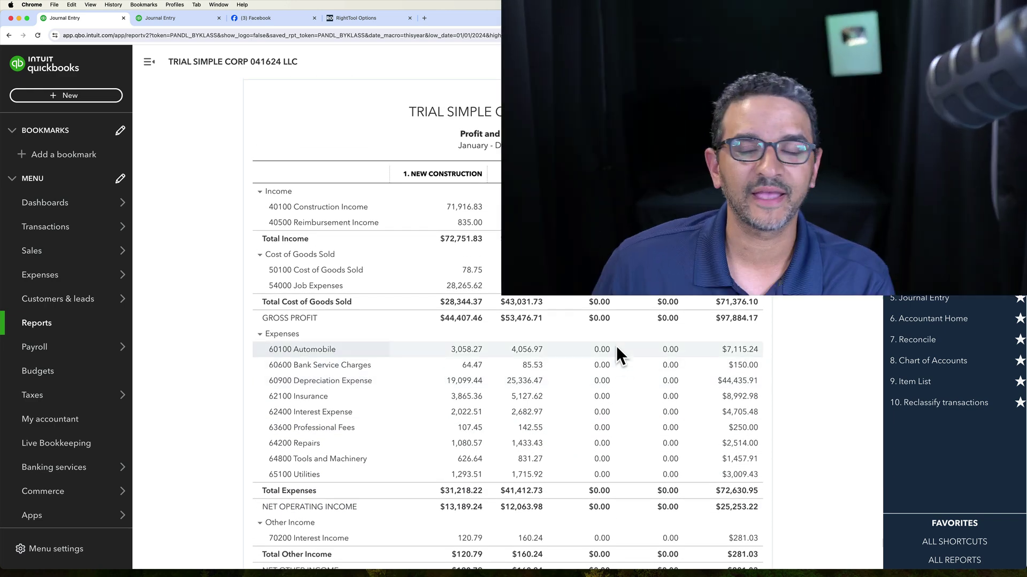